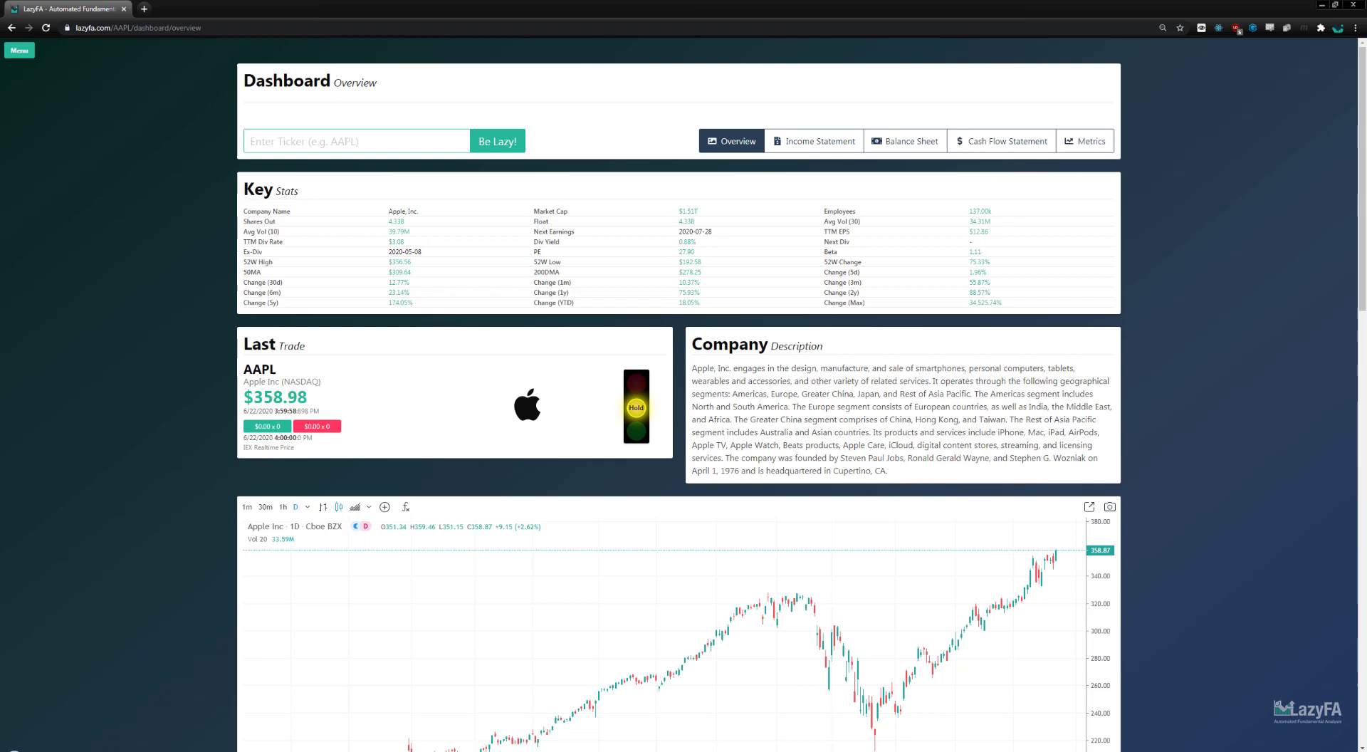
- Open Apple's valuation modeling page and set the WACC interest expense to 3.58 B
click(20, 51)
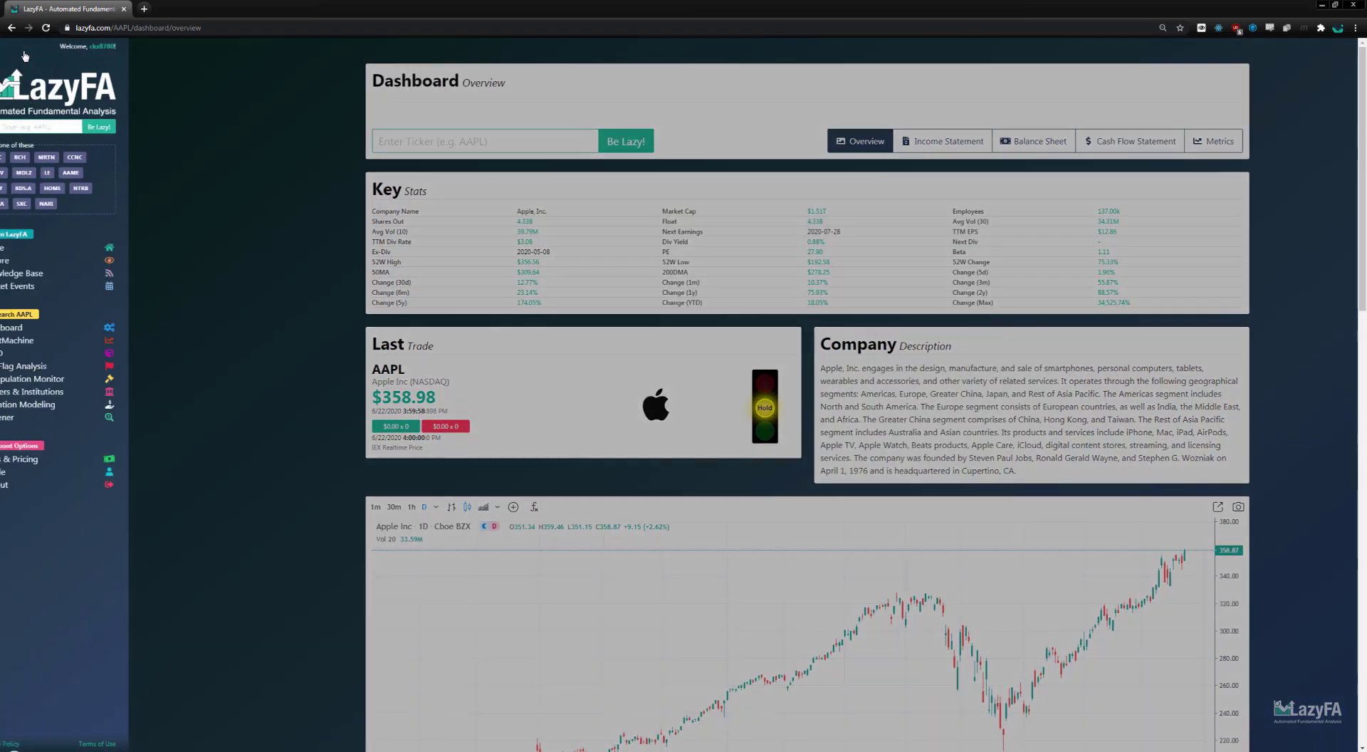
click(83, 405)
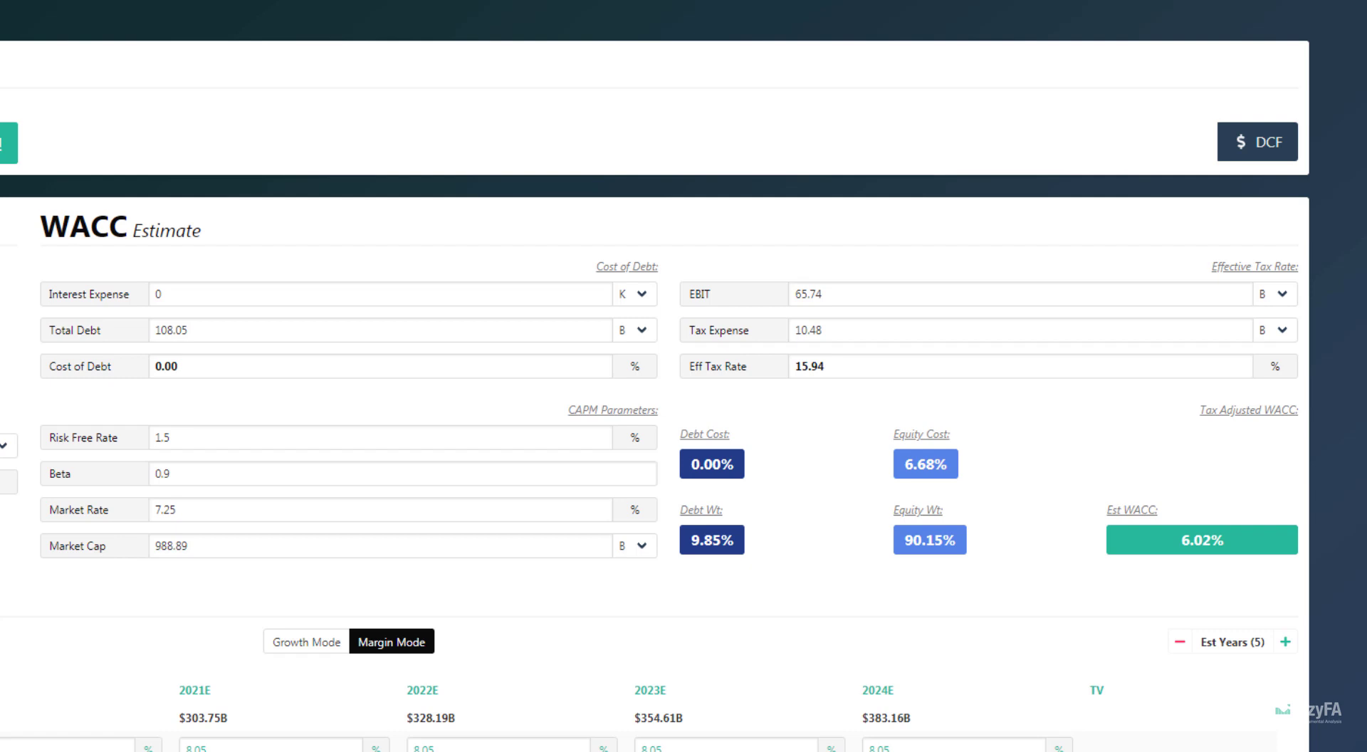
click(170, 292)
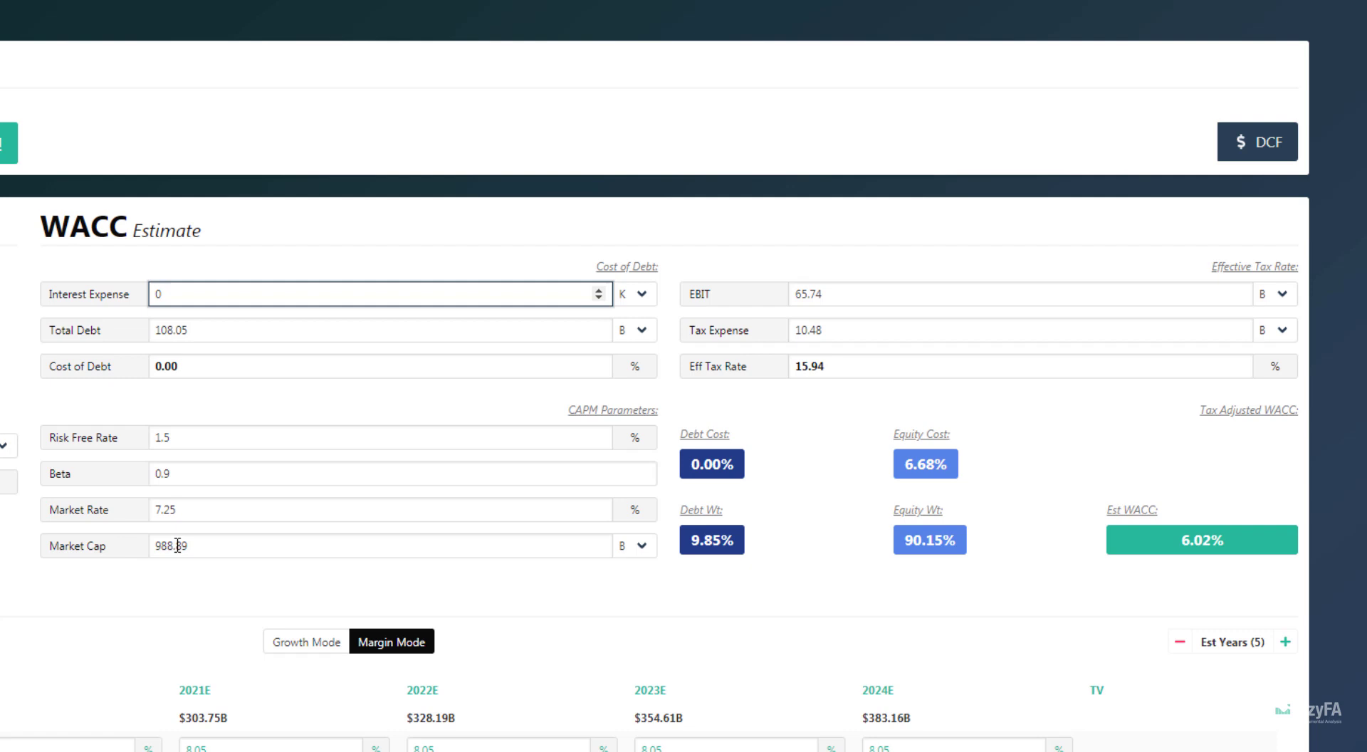
key(BackSpace)
text(3.58)
click(632, 293)
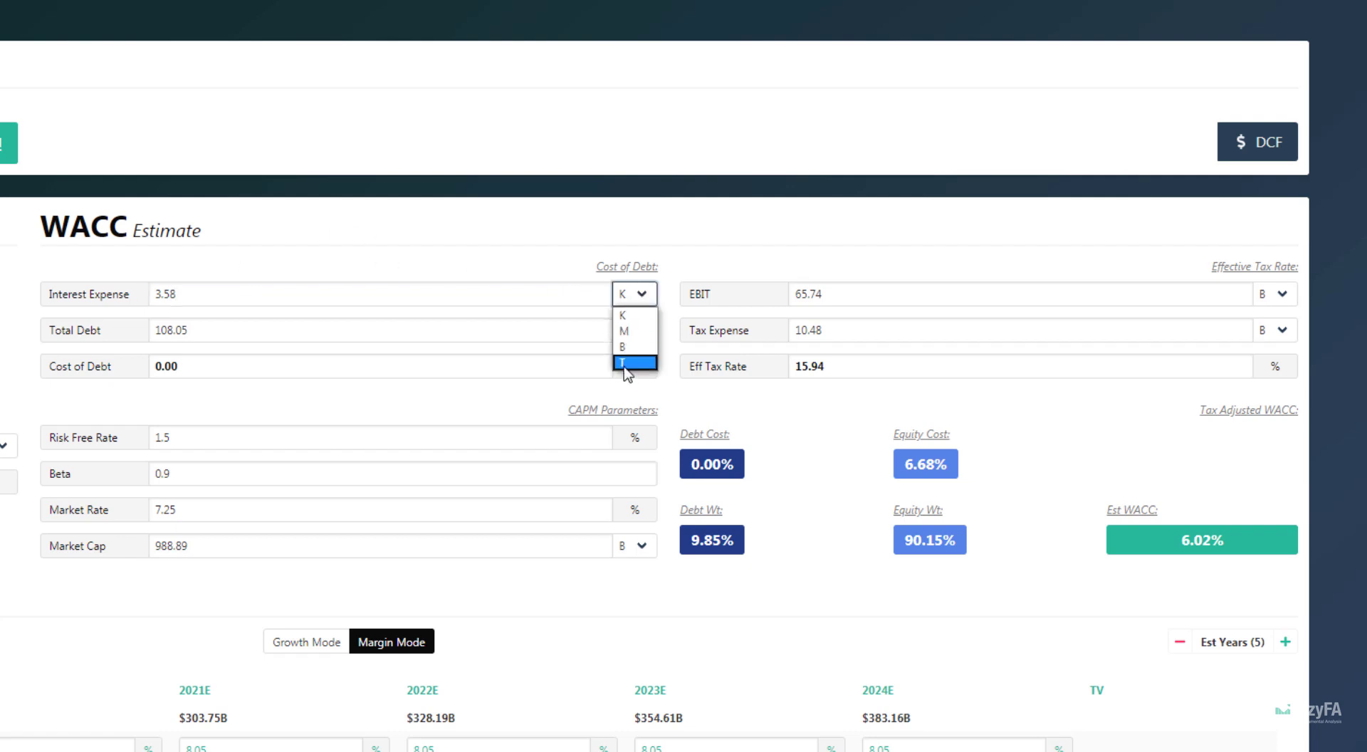
click(626, 364)
click(641, 293)
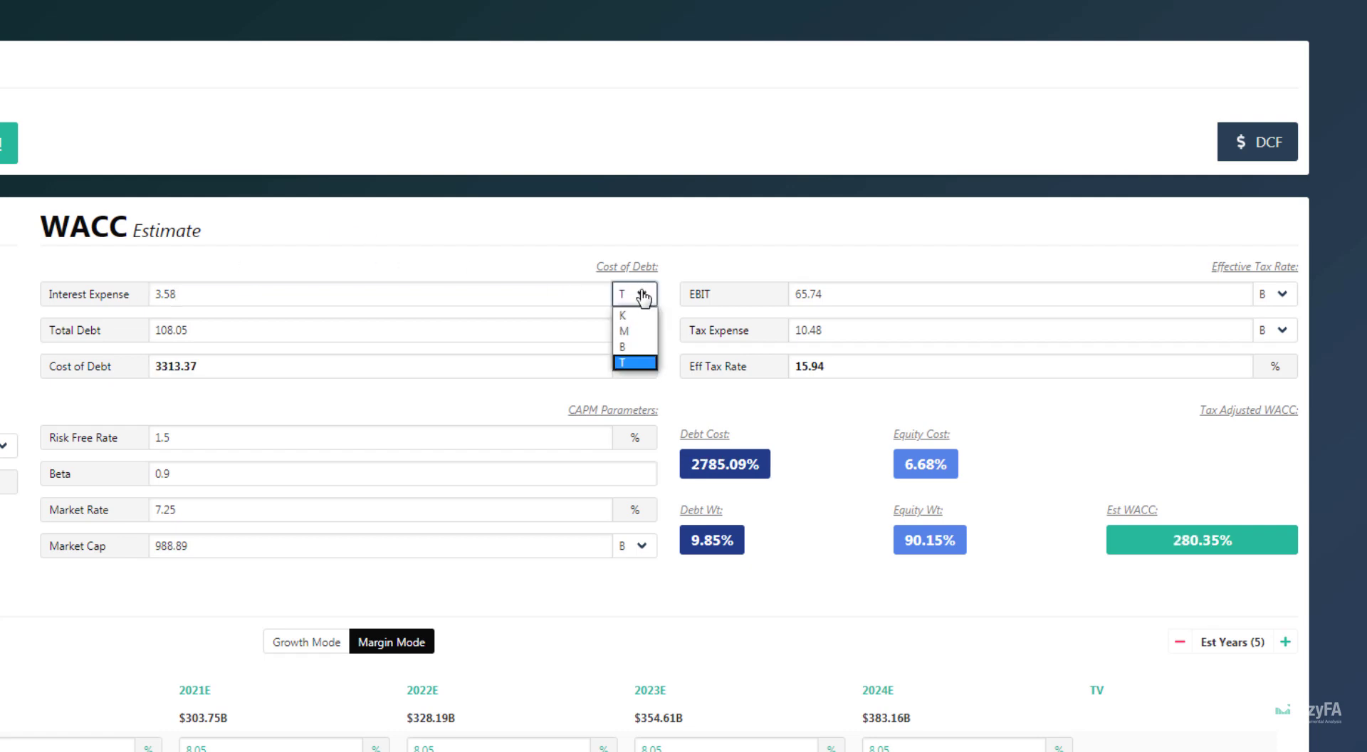
click(623, 347)
click(296, 294)
- Adjust the total debt in the WACC estimate to 108.15 B
click(296, 329)
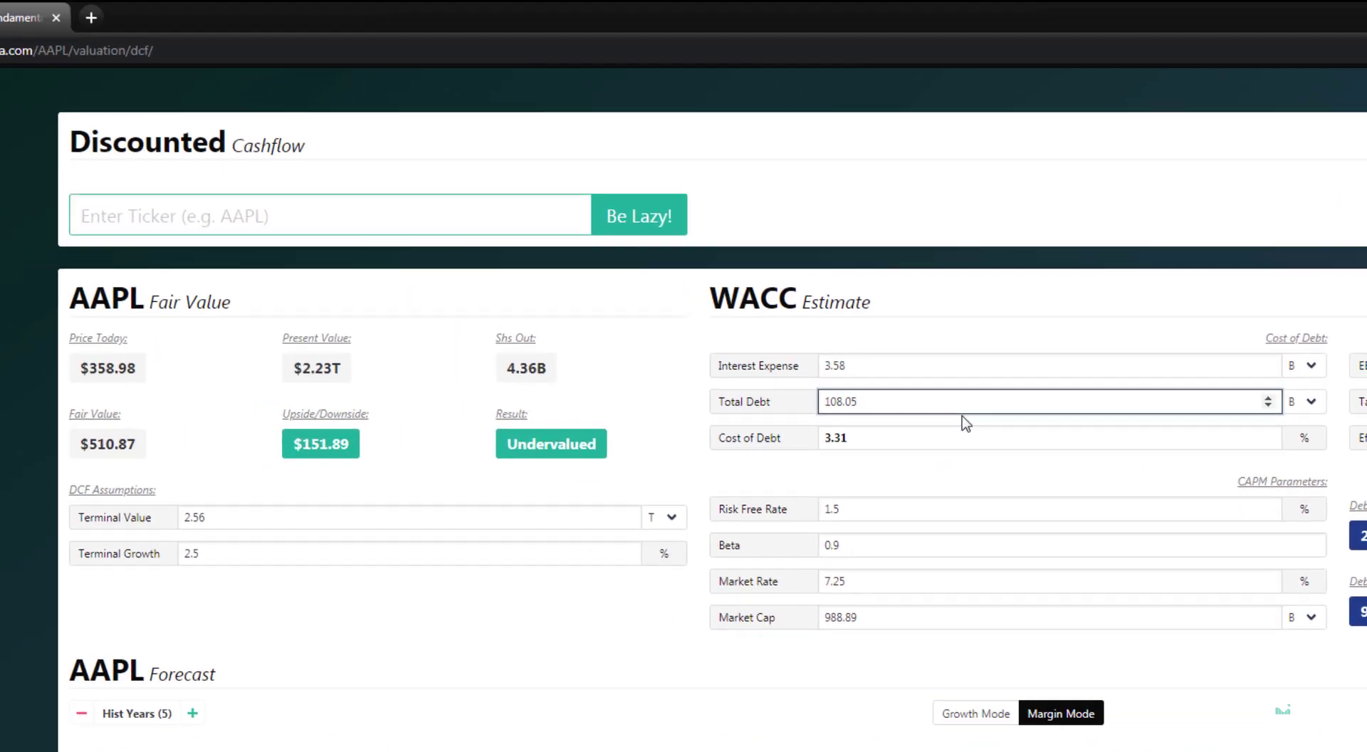
key(Up)
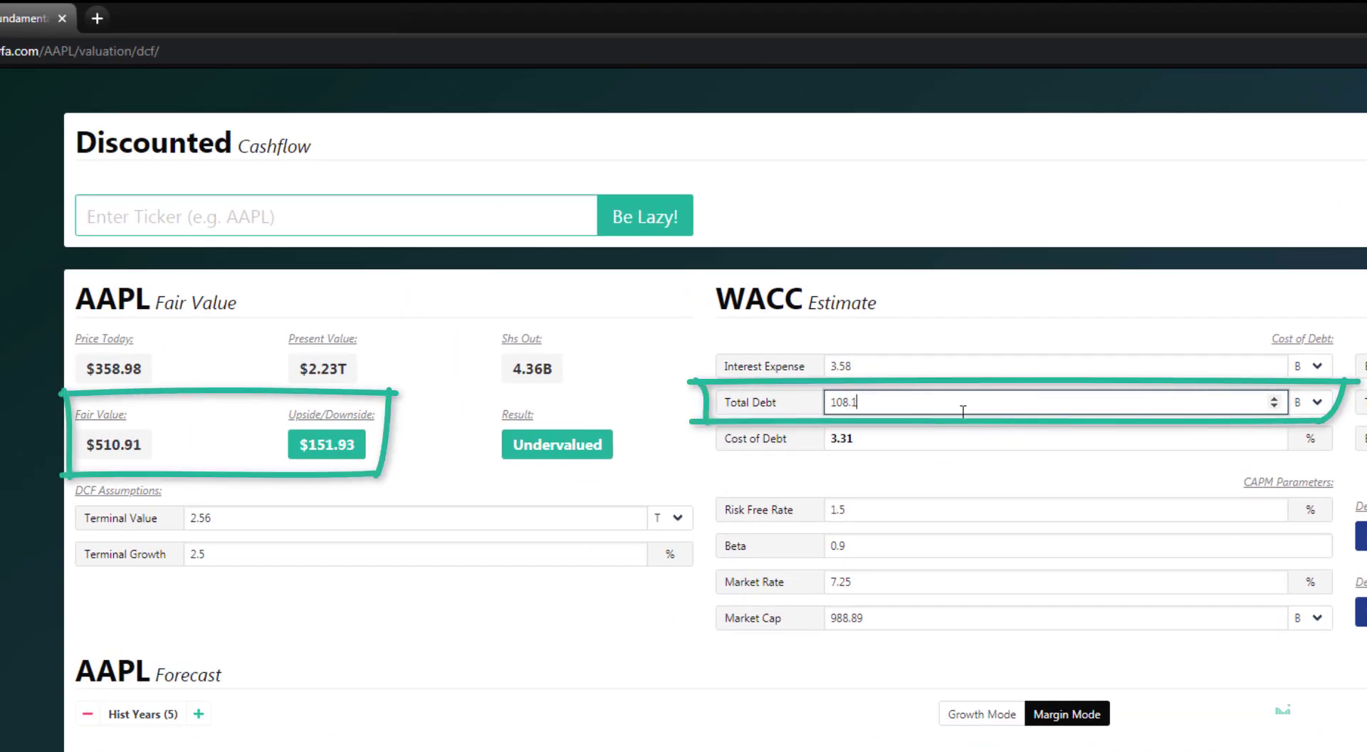
key(Up)
key(Up)
key(Up)
key(Up)
key(Up)
key(Up)
key(Up)
key(Up)
key(Up)
key(Up)
key(Up)
key(Up)
key(Up)
key(Up)
key(Up)
key(Up)
key(Up)
key(Up)
key(Up)
key(Up)
key(Up)
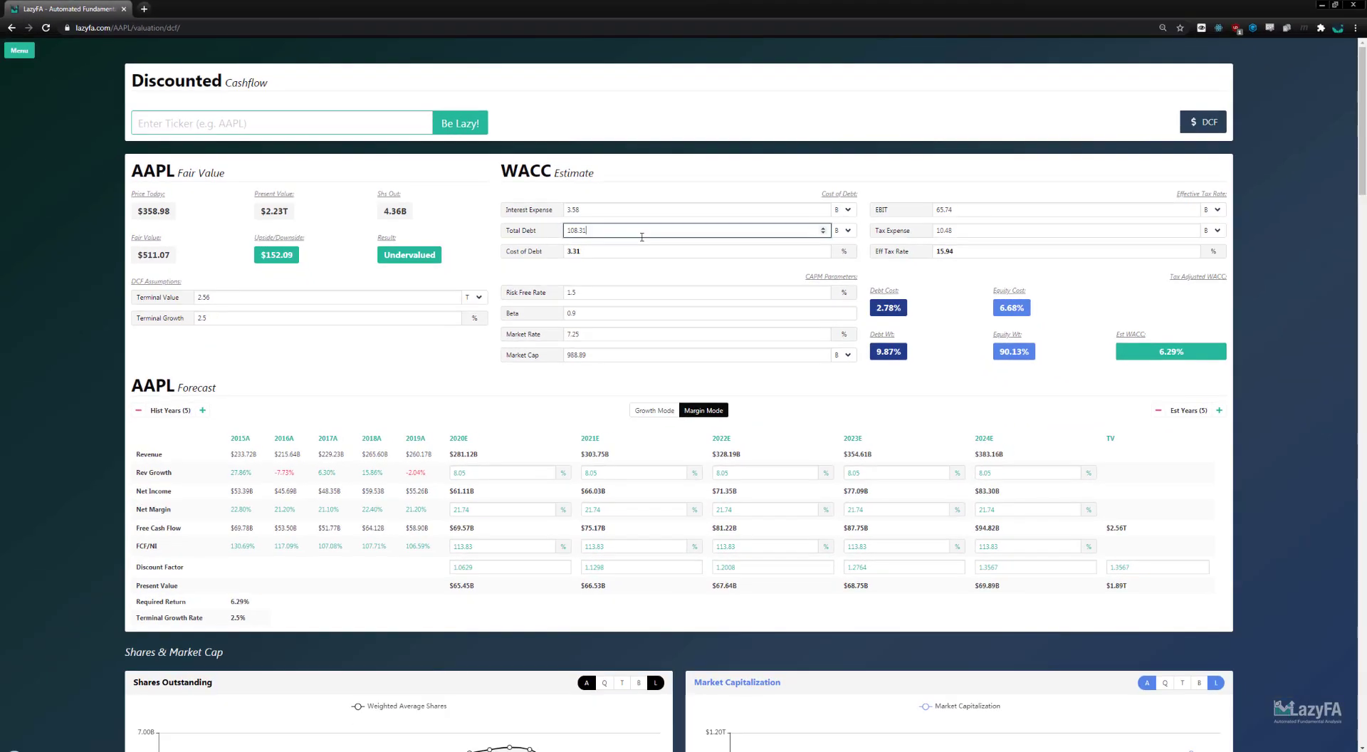
scroll(639, 240, down, 3)
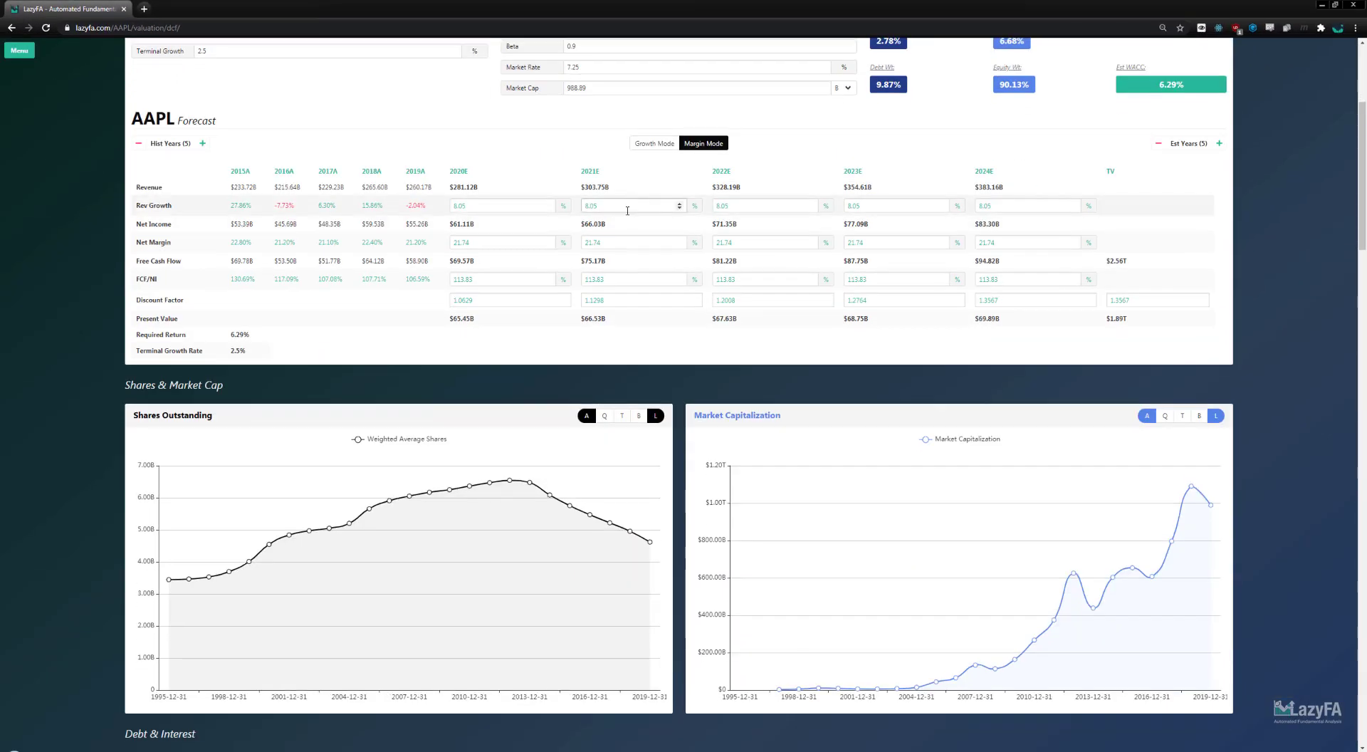
scroll(593, 226, up, 3)
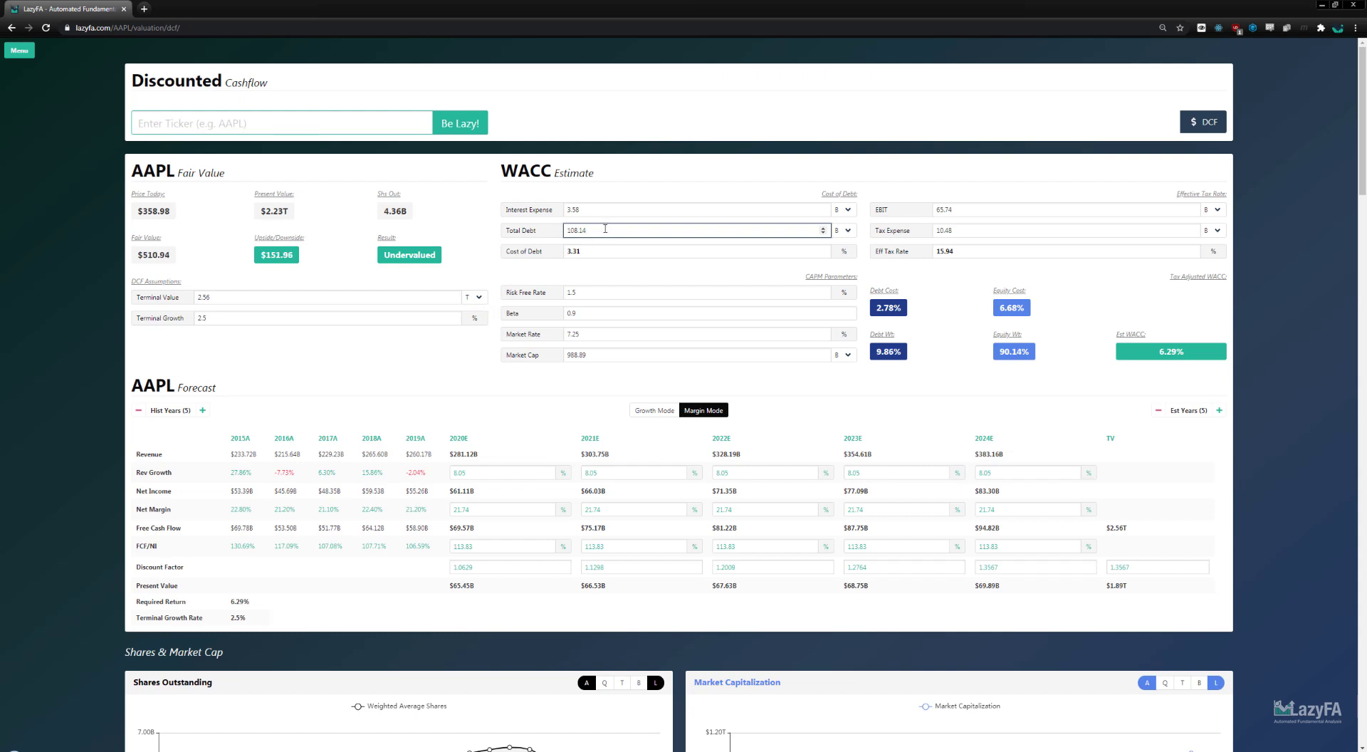
click(961, 184)
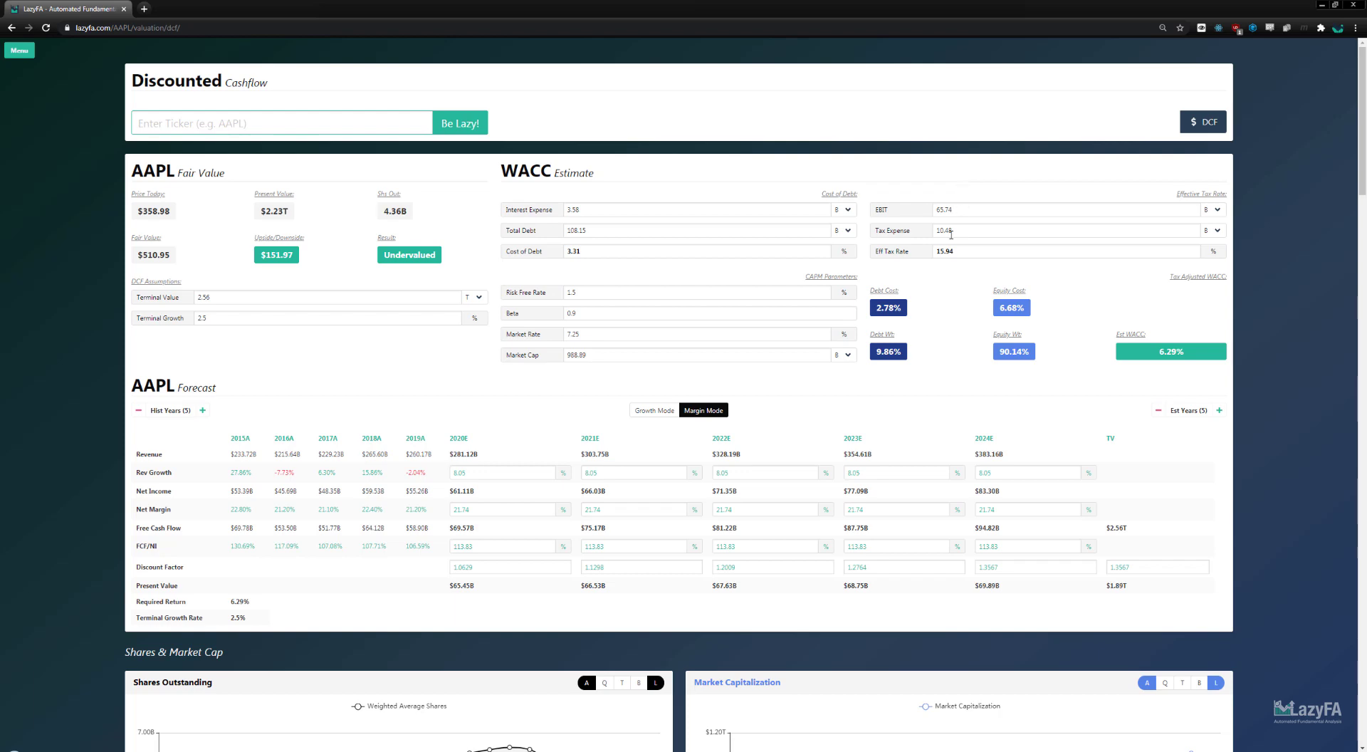
- Try a 2021E revenue growth of 8.22% in the AAPL forecast
scroll(164, 437, down, 2)
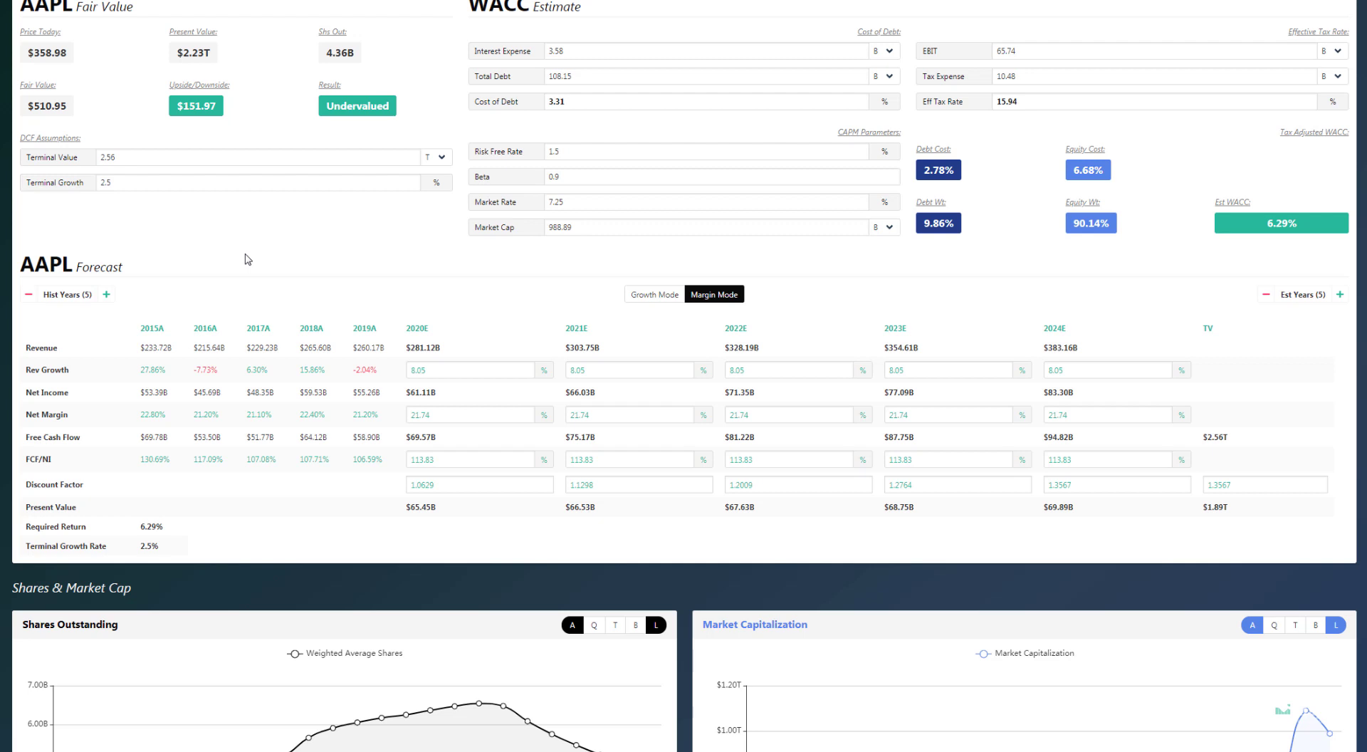
click(453, 370)
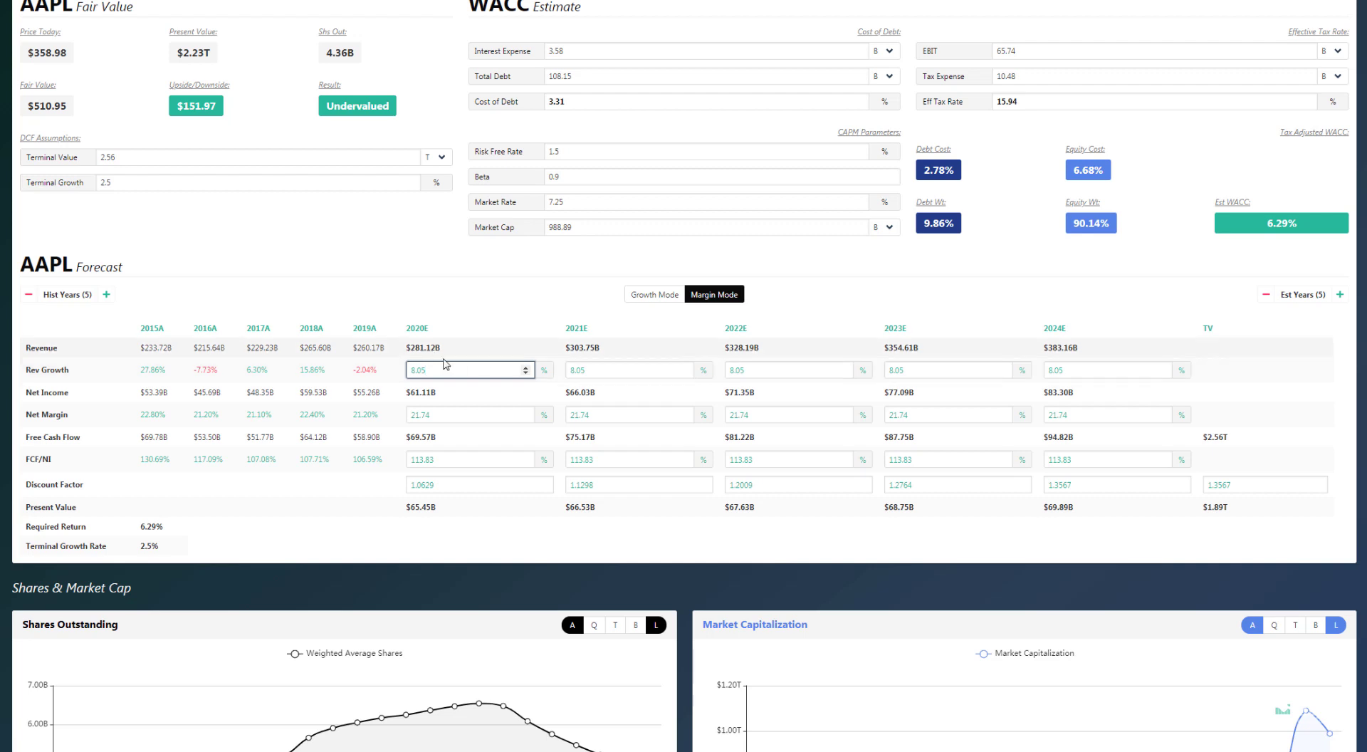
click(595, 372)
key(BackSpace)
key(BackSpace)
text(22)
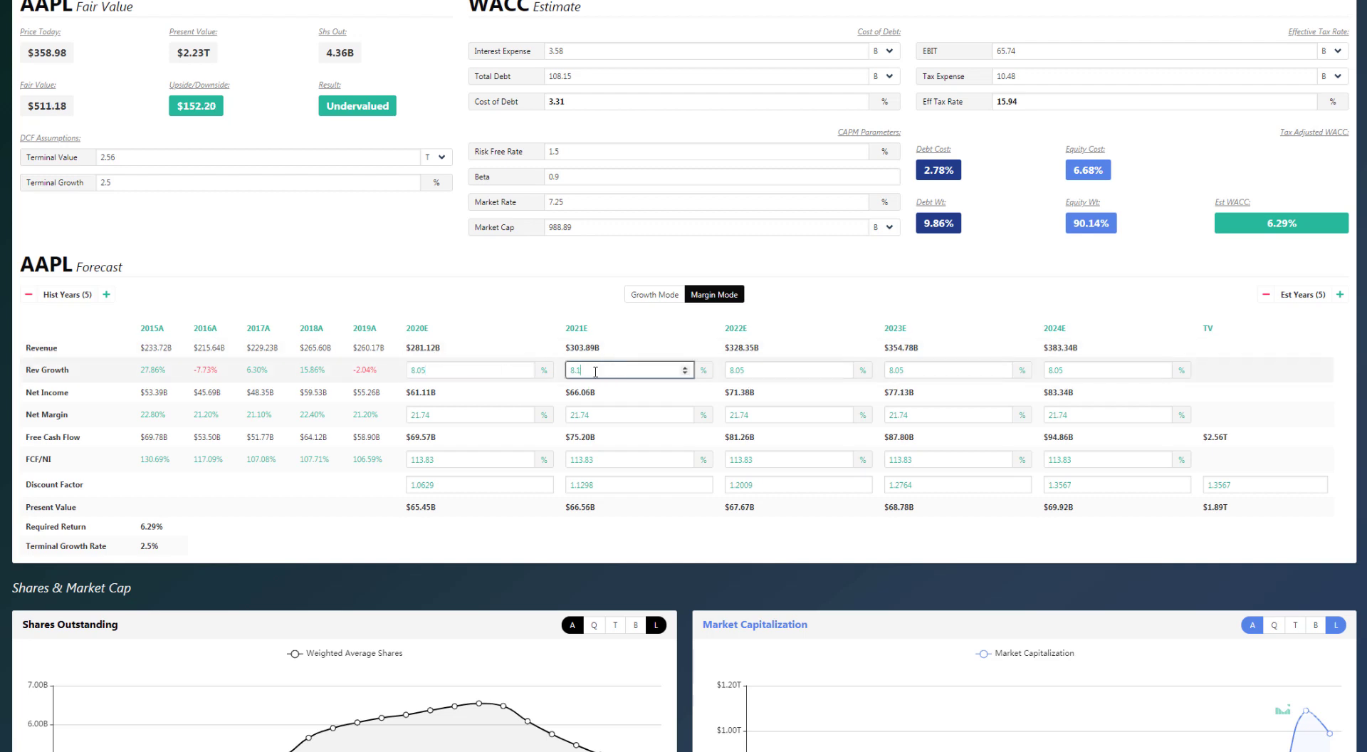
key(BackSpace)
key(BackSpace)
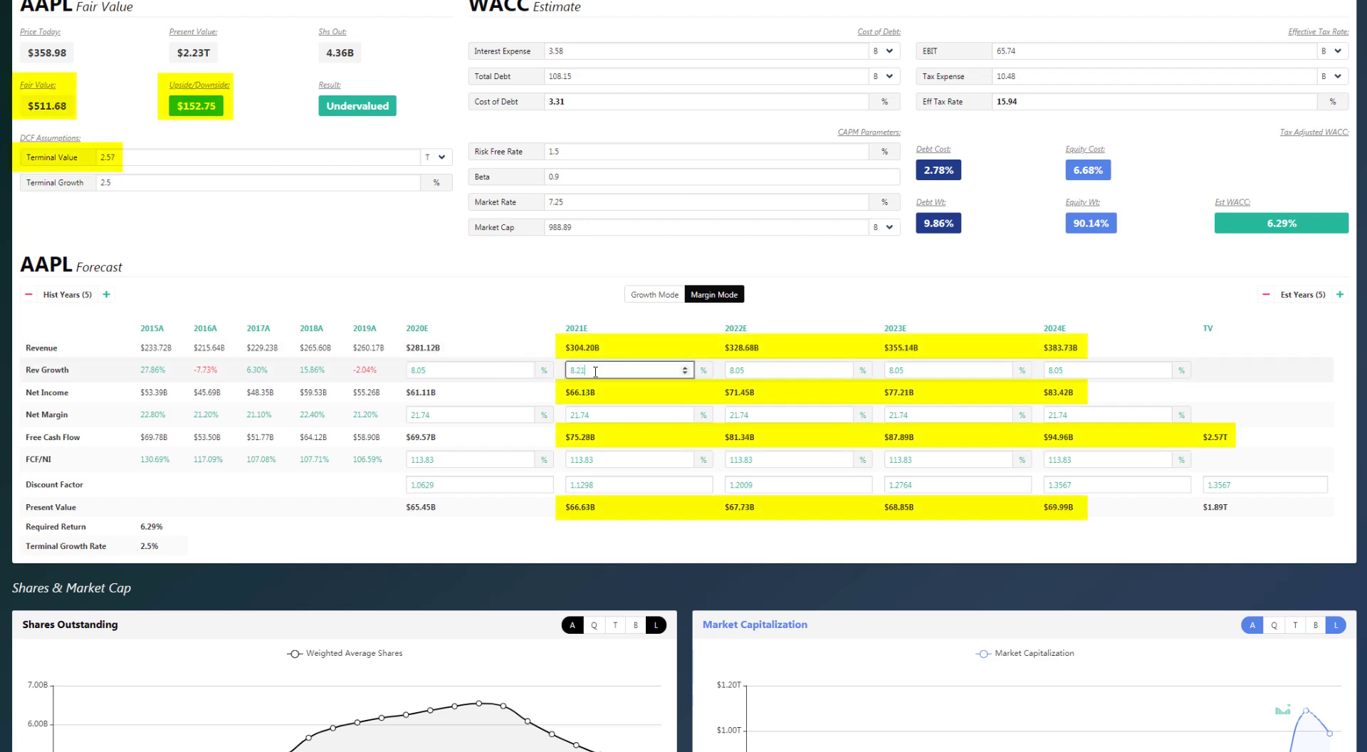
- Set the 2021E revenue growth in the AAPL forecast back to 8.05%
text(12)
key(BackSpace)
key(BackSpace)
text(06)
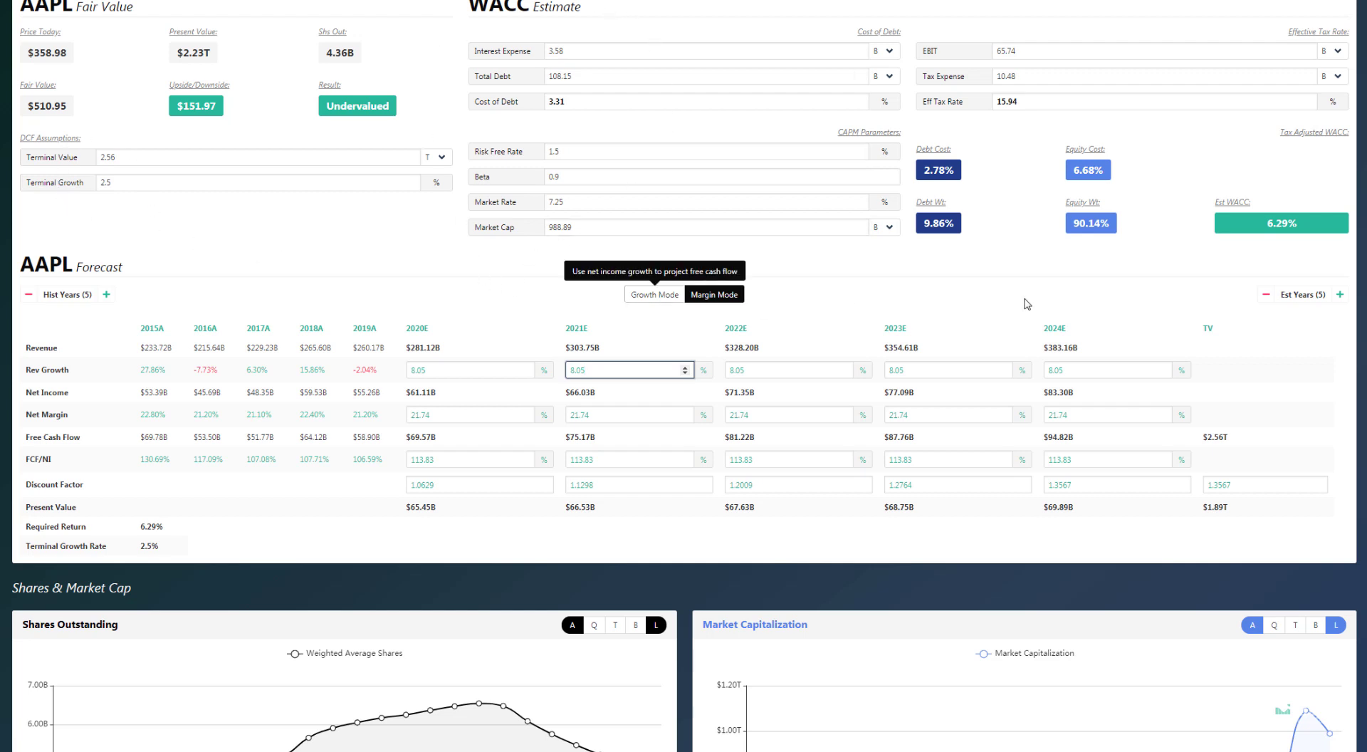
click(508, 308)
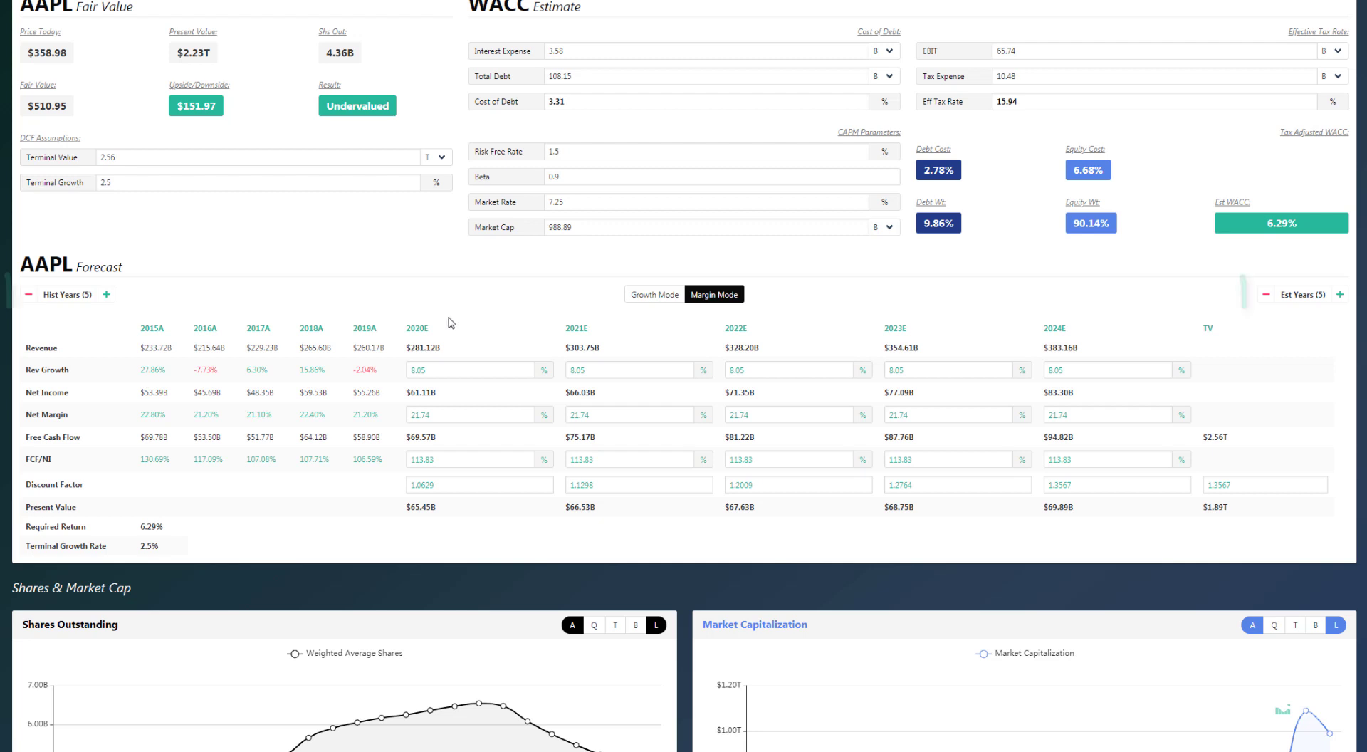
- Extend the historical data in the AAPL forecast to 10 years
click(107, 295)
click(107, 295)
click(107, 295)
click(106, 295)
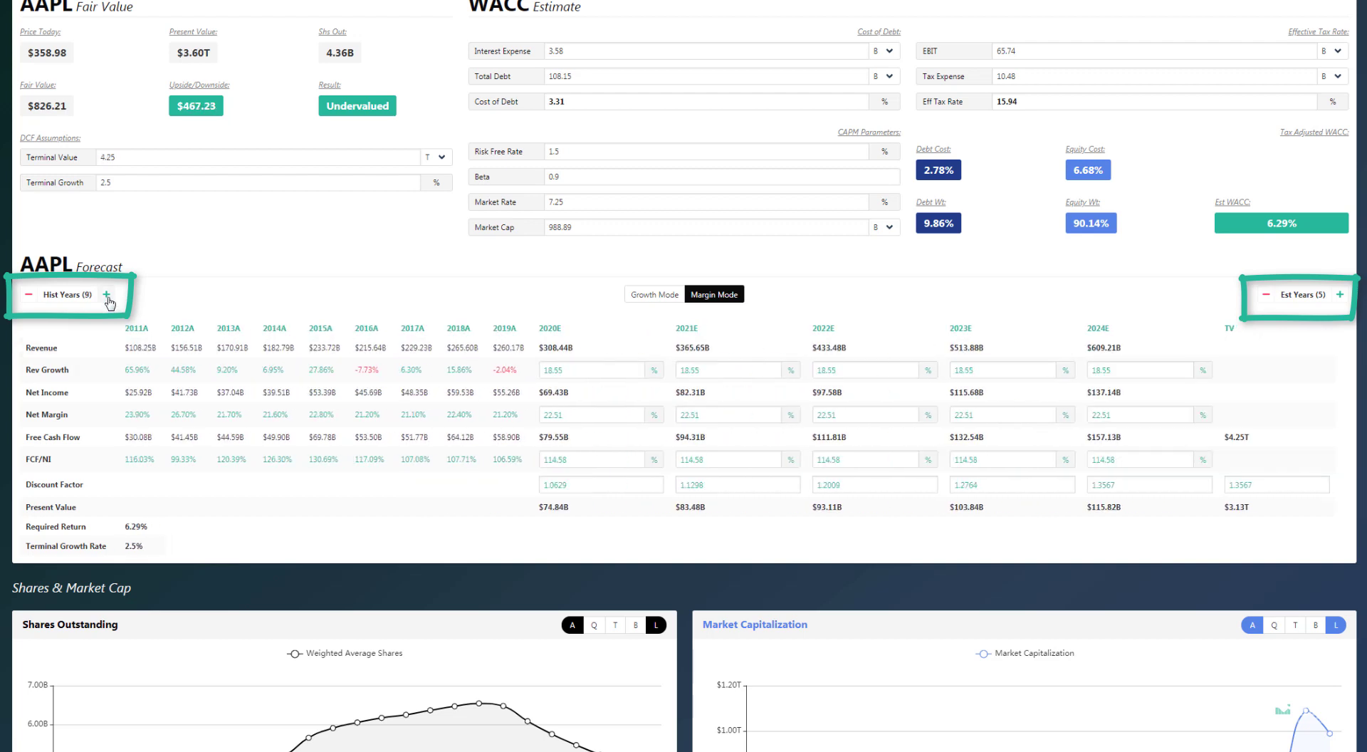
click(107, 295)
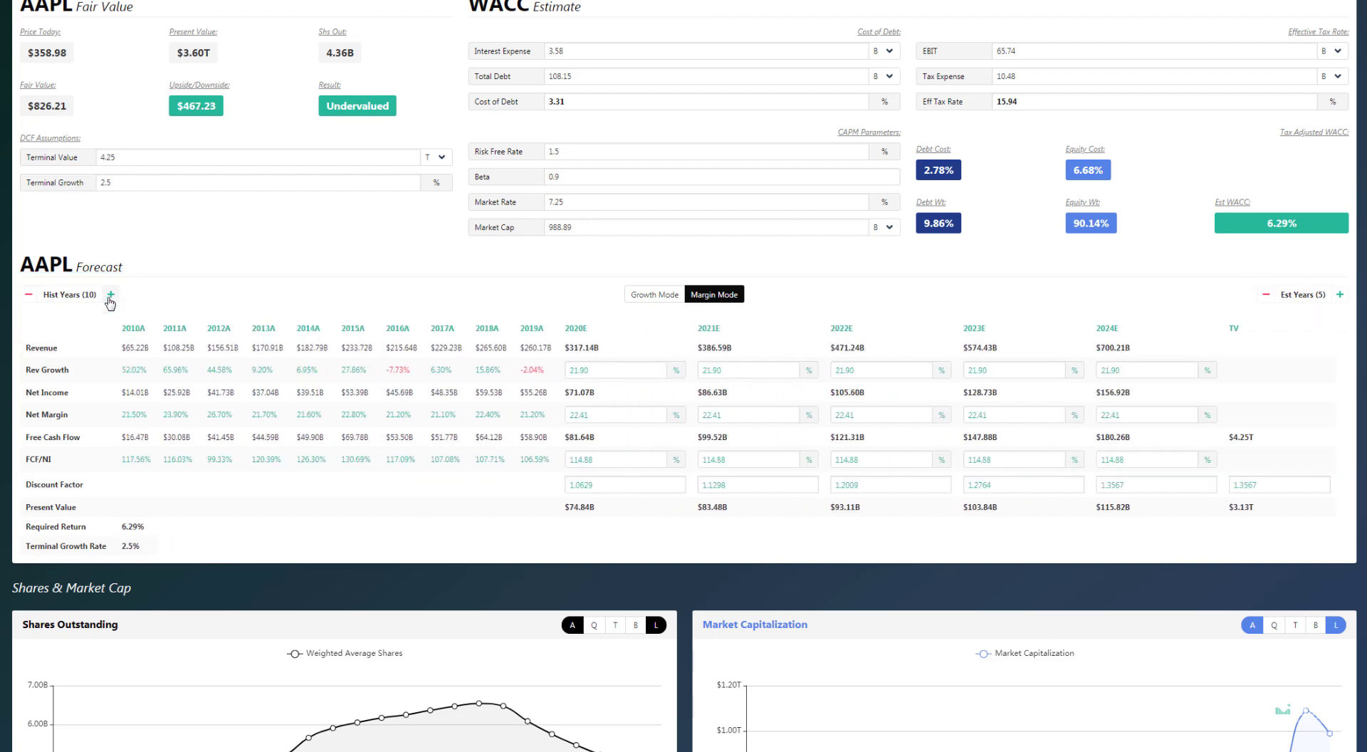
- Reduce the historical data in the AAPL forecast to 5 years
click(29, 294)
click(29, 294)
click(28, 294)
click(29, 296)
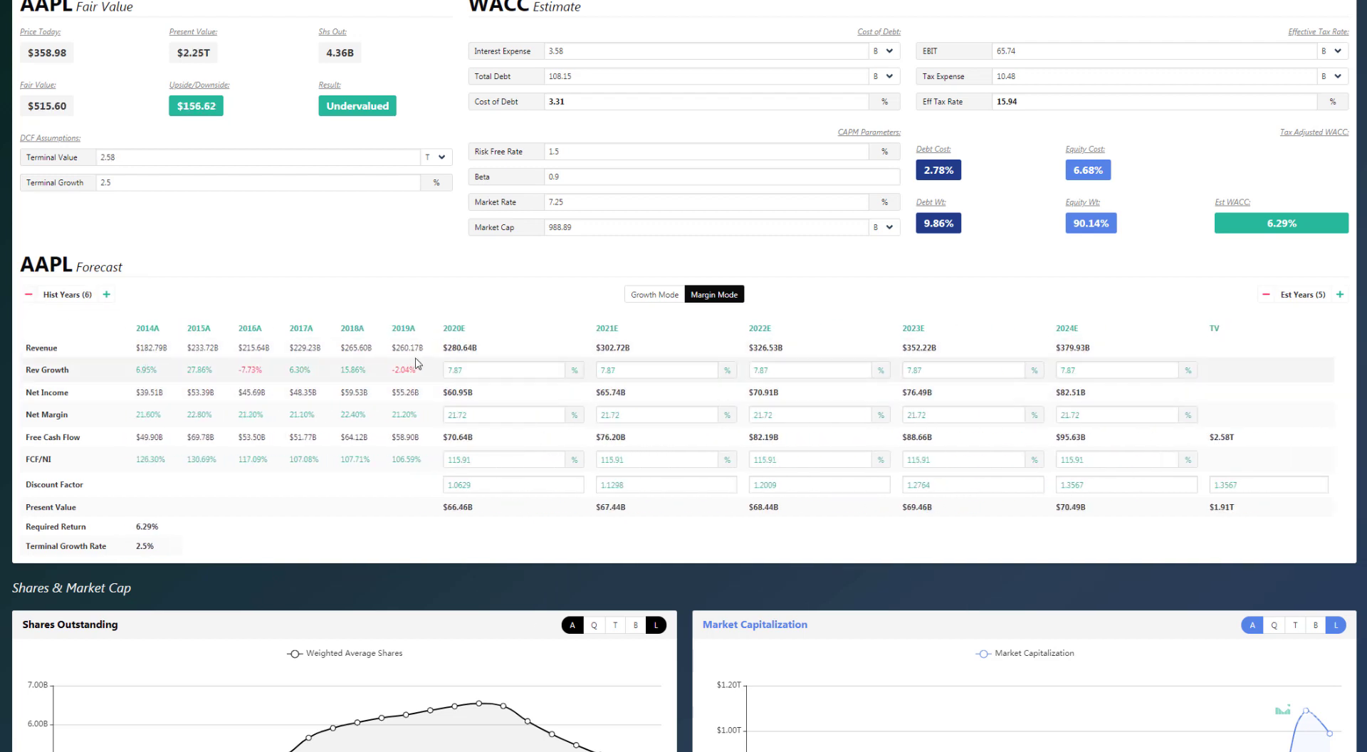
click(464, 369)
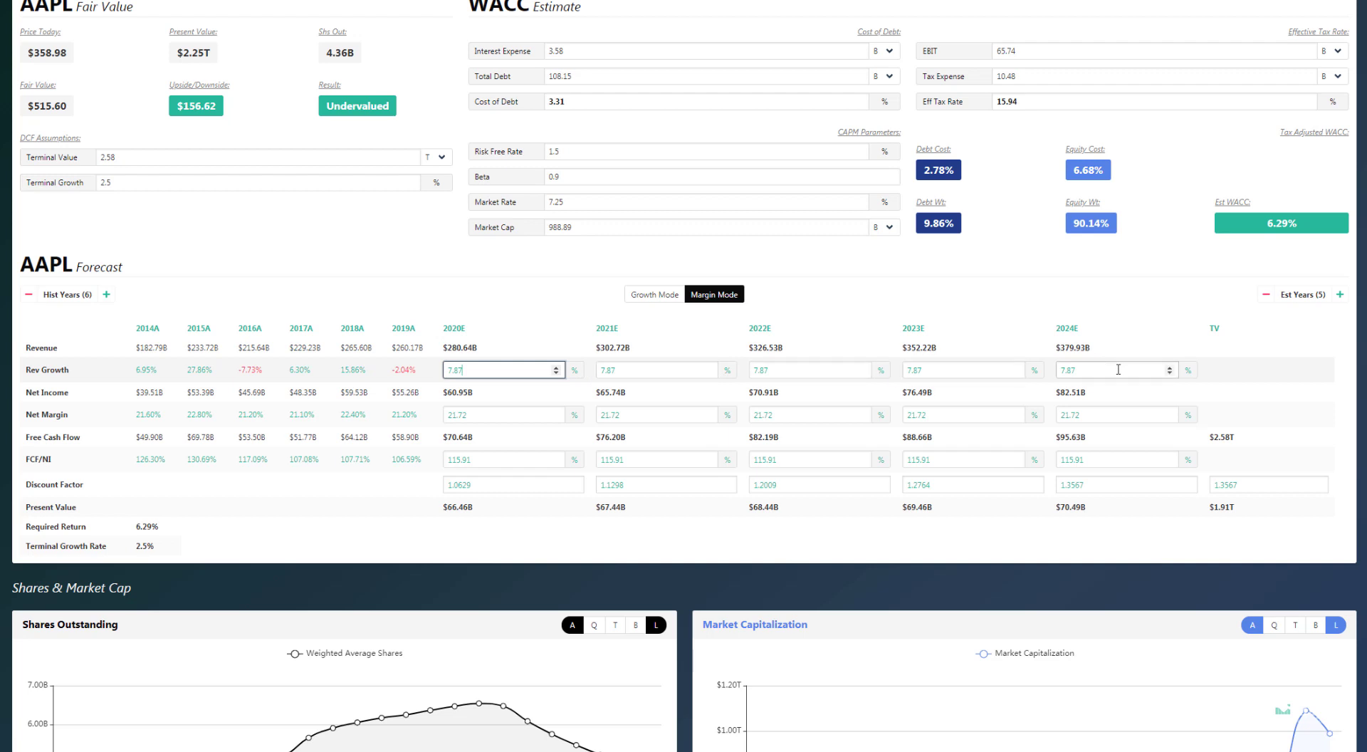
click(30, 296)
click(29, 296)
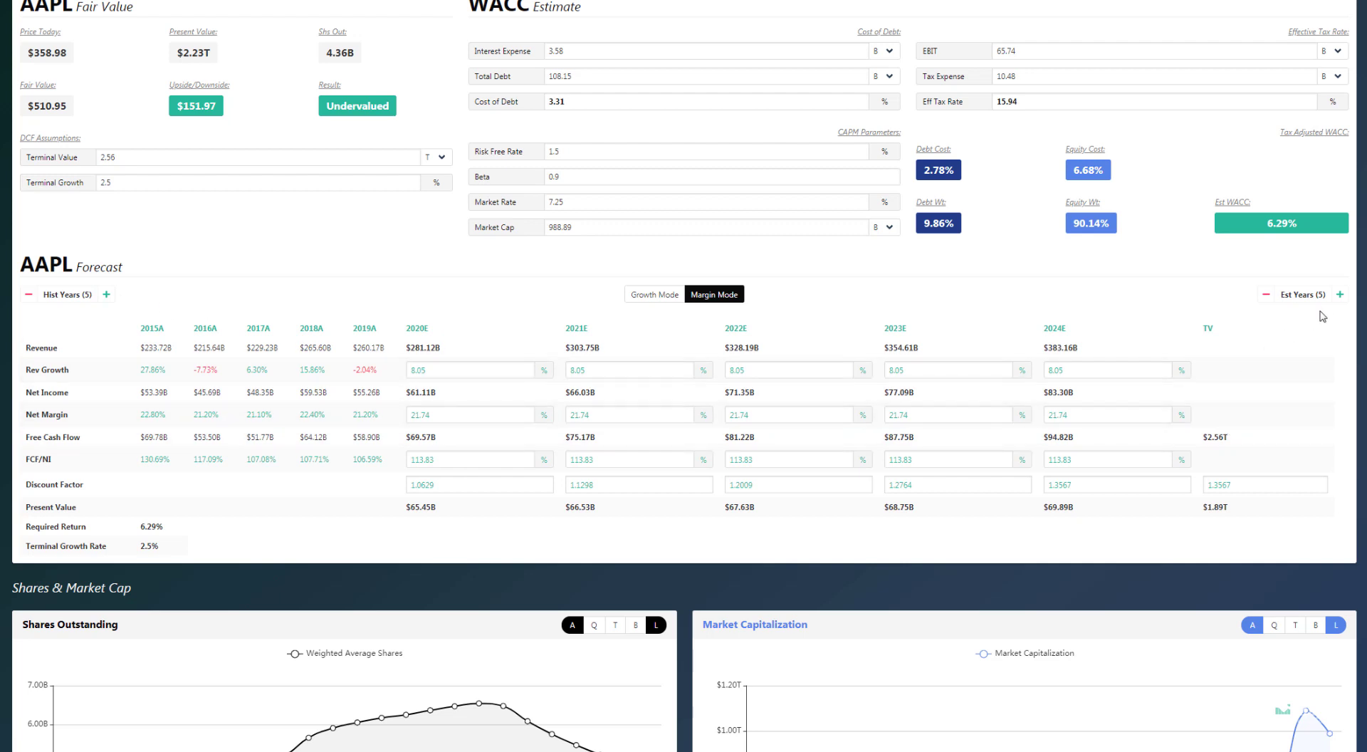
- Extend the AAPL forecast to 13 estimated years and look across the widened table
click(1340, 295)
click(1340, 296)
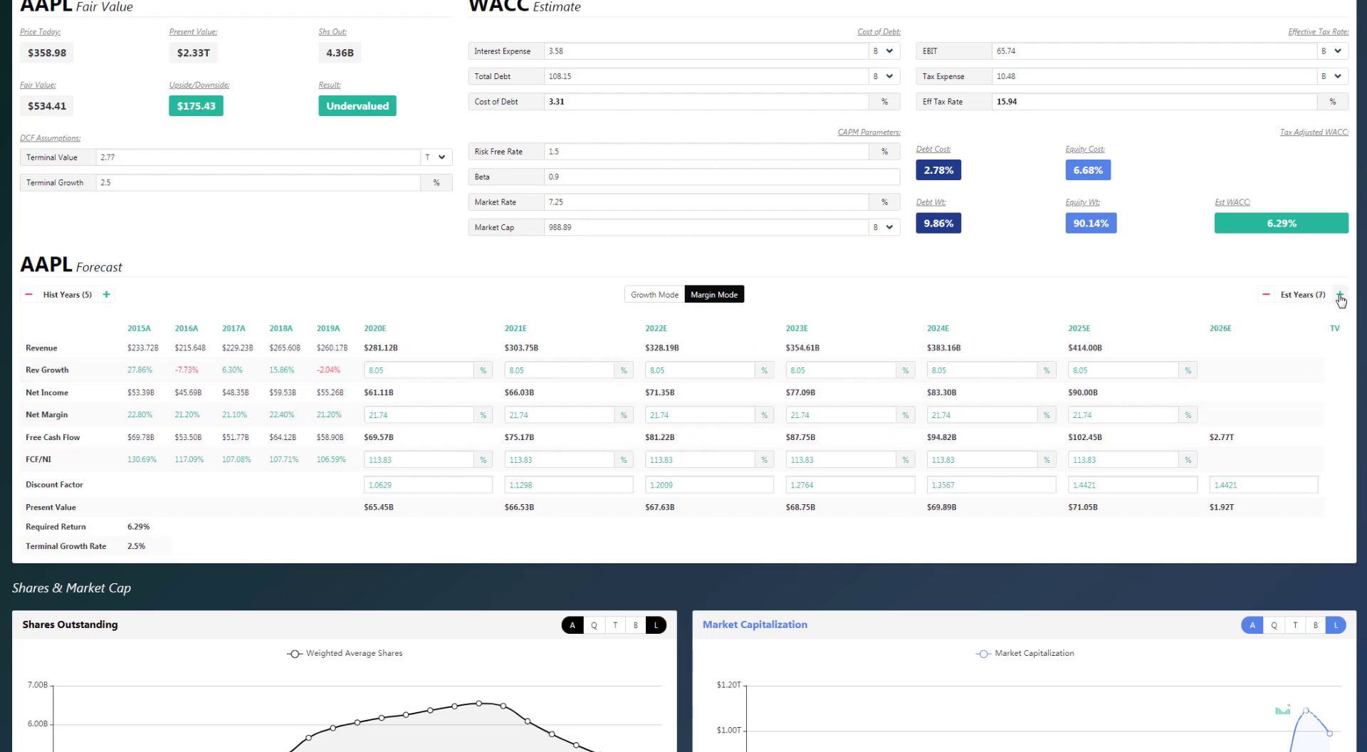
click(1340, 296)
click(1340, 296)
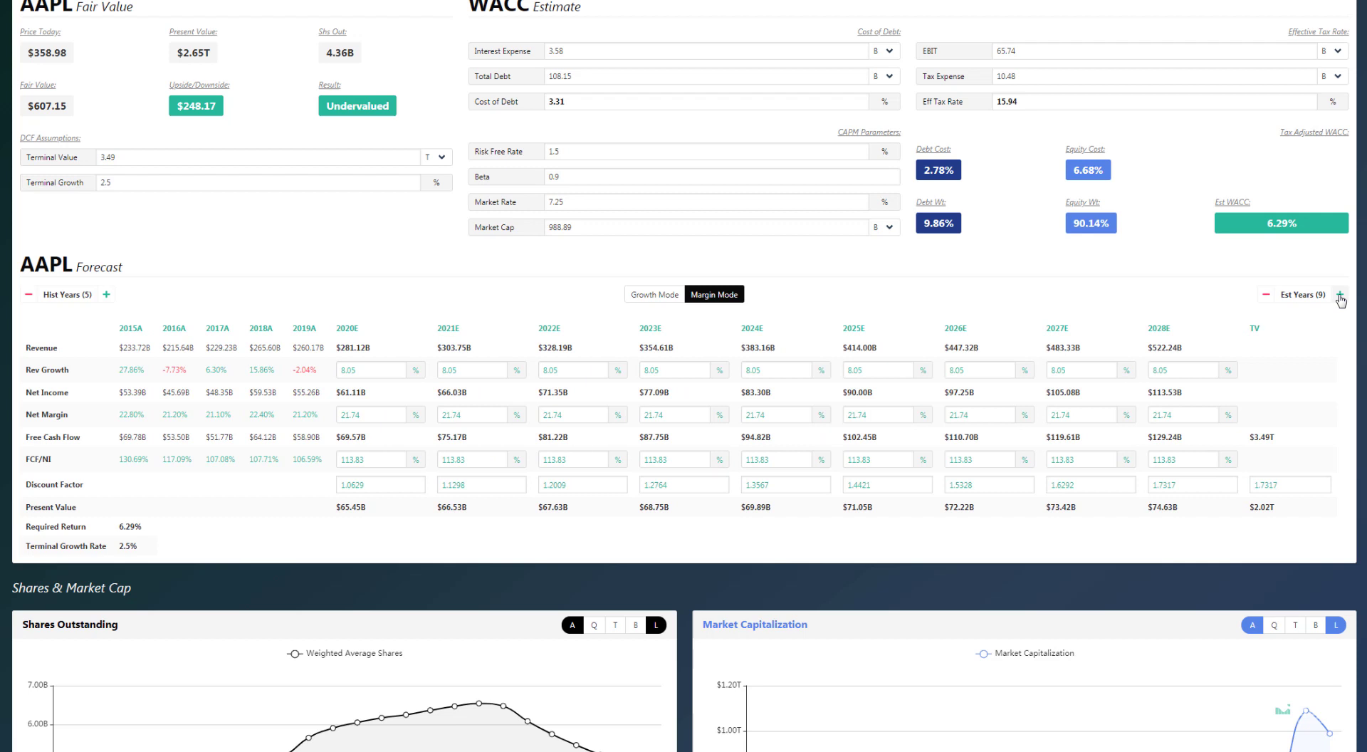
click(1341, 295)
click(1340, 296)
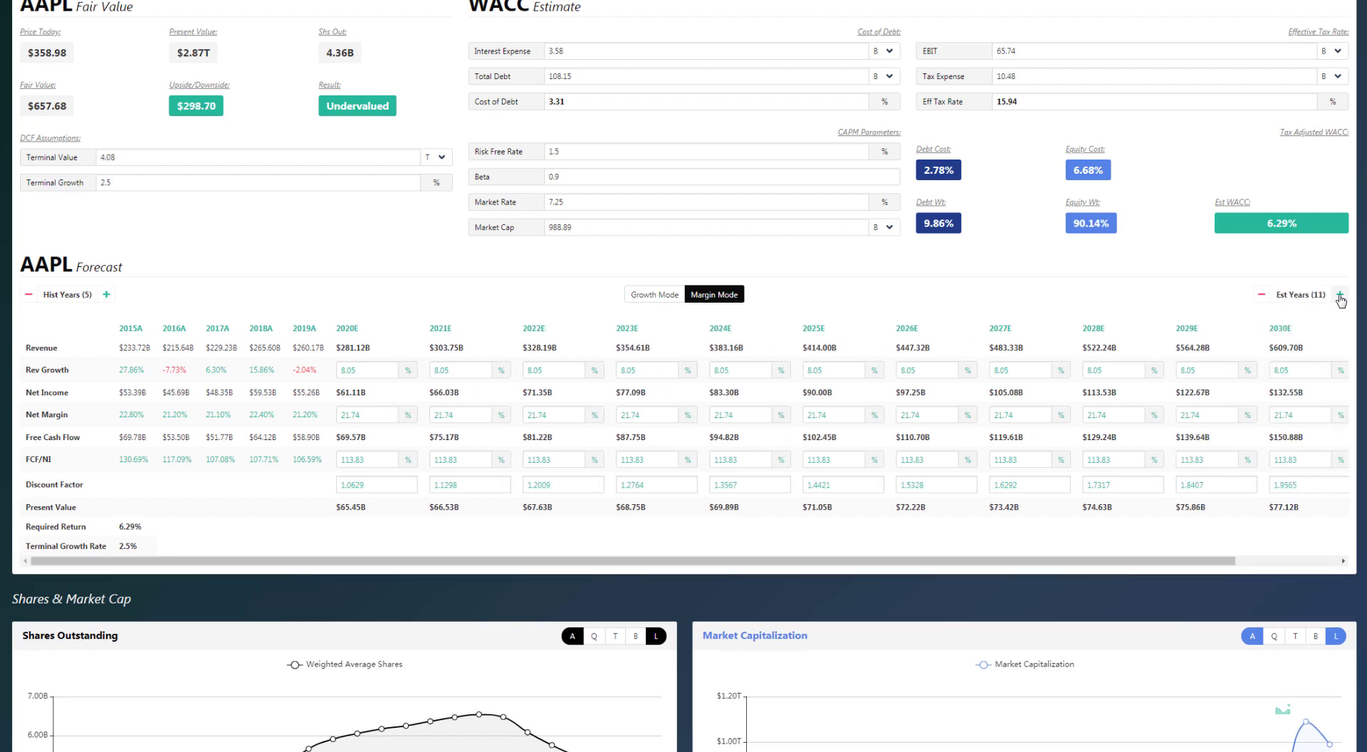
click(1341, 295)
click(1340, 296)
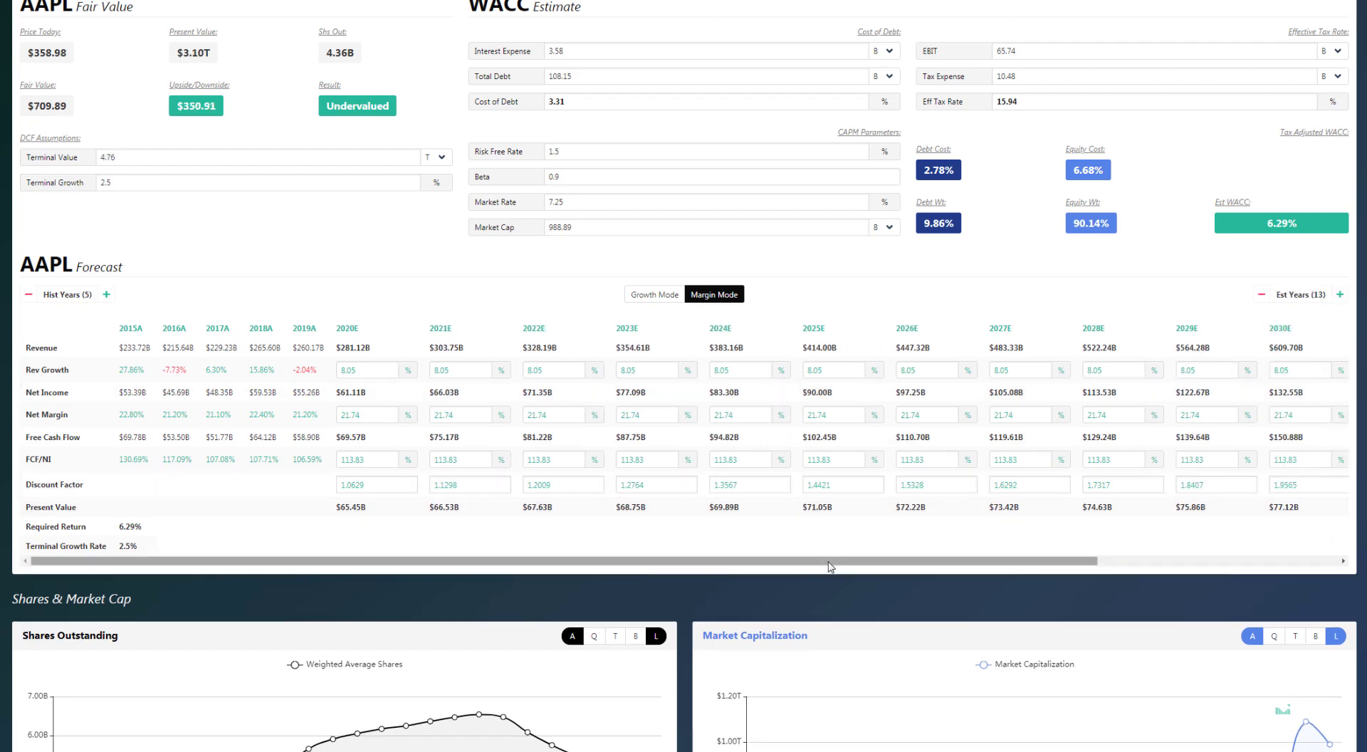
drag(830, 563, 860, 575)
scroll(850, 563, left, 5)
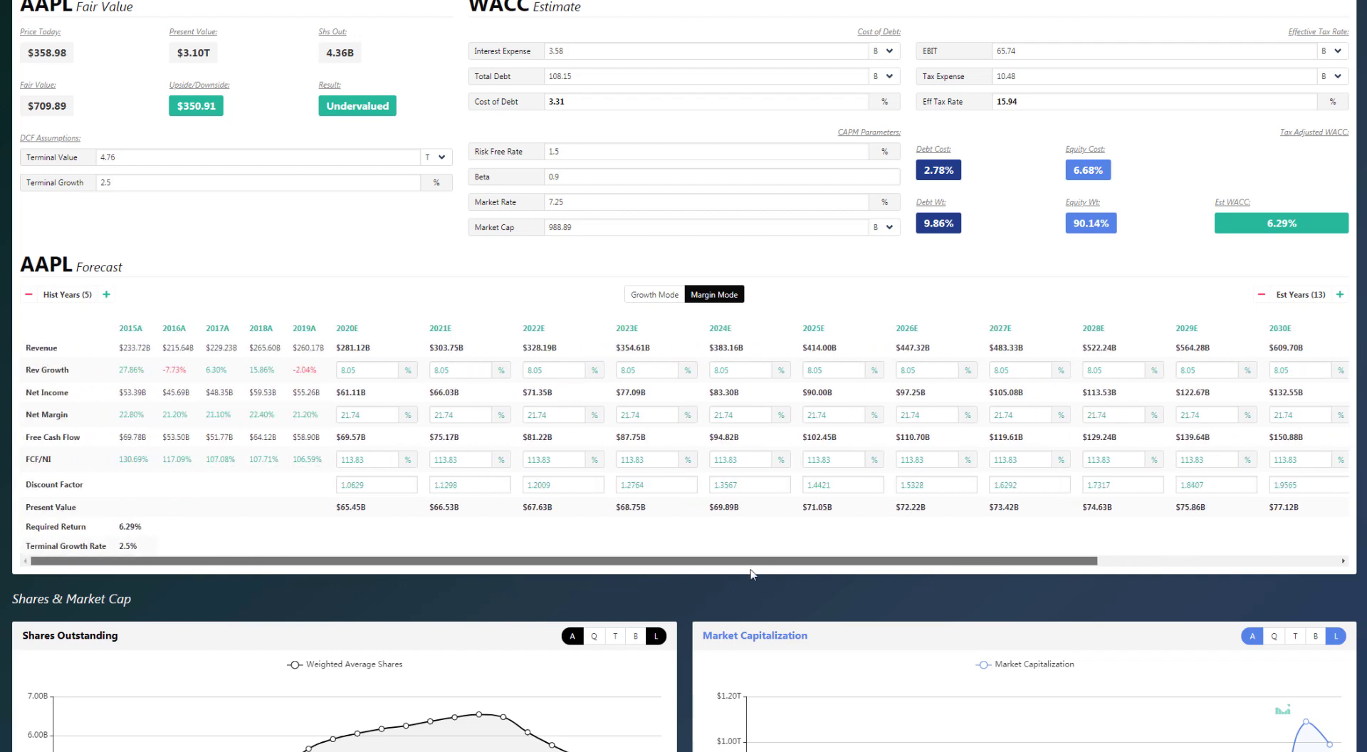
- Reduce the AAPL forecast to 5 estimated years
click(1261, 294)
click(1261, 294)
click(1261, 294)
click(1261, 294)
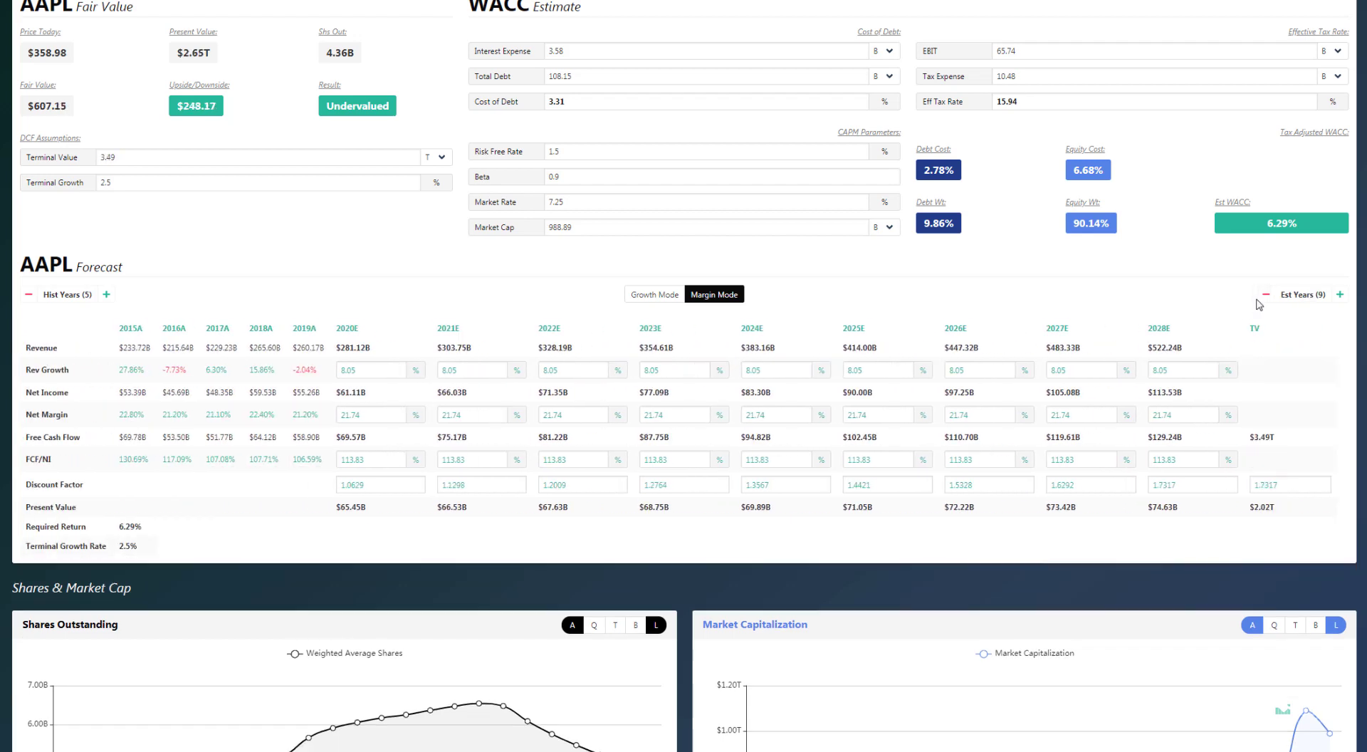
click(1261, 294)
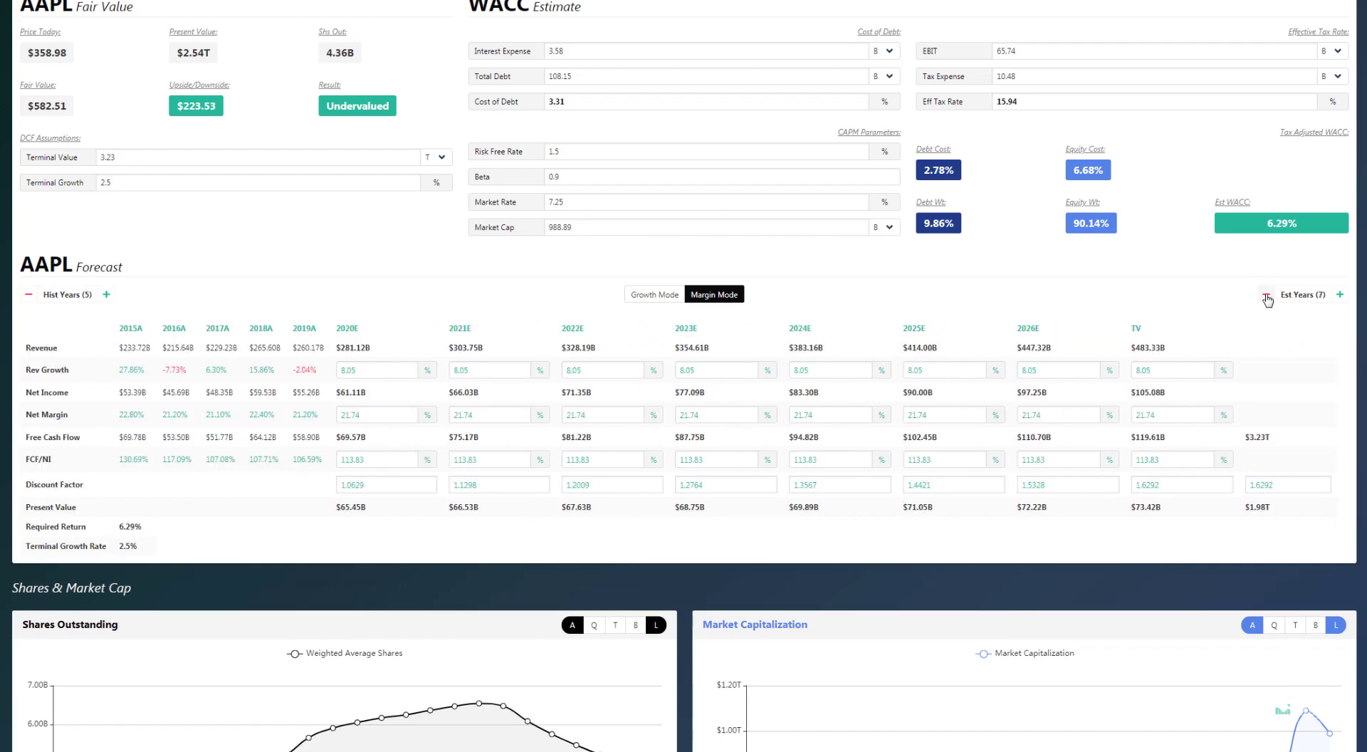
click(1267, 294)
click(1266, 294)
click(1266, 294)
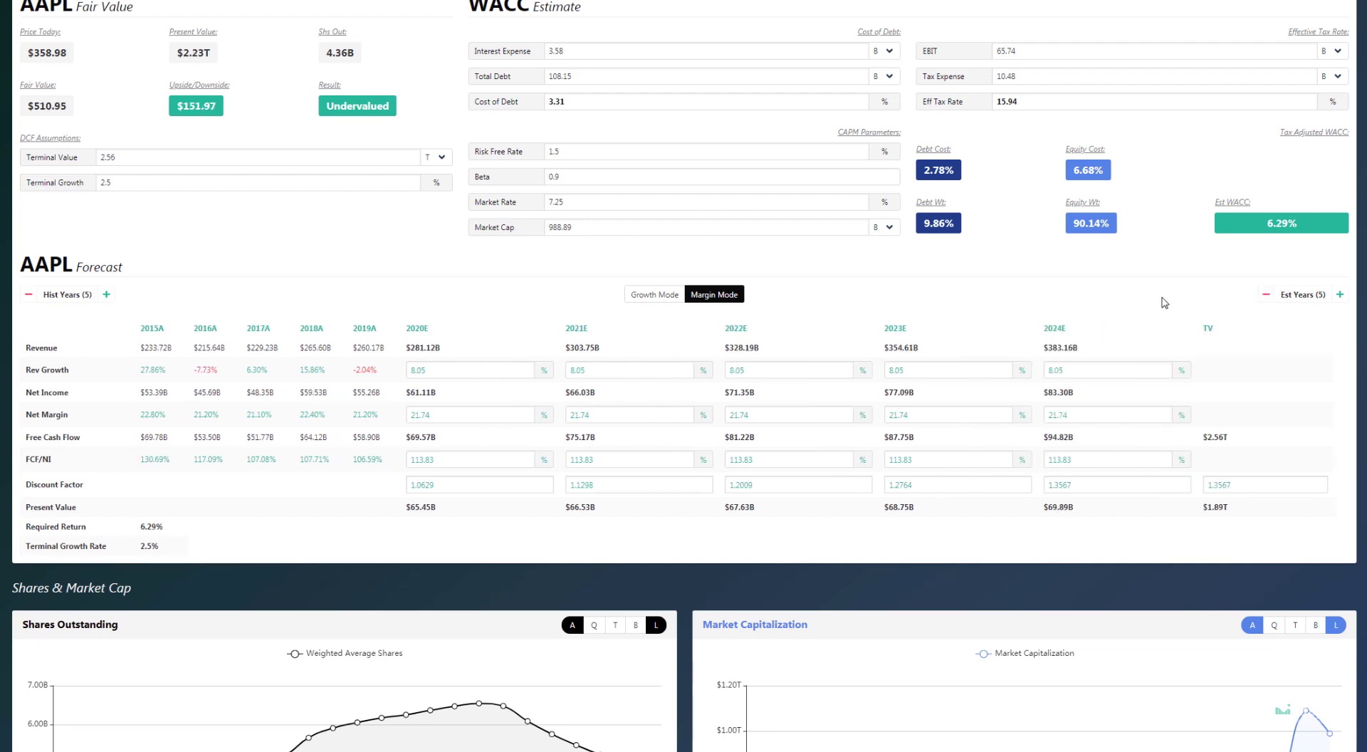
- Set the forecast revenue growth to 1.3% for 2020E and 12.5% for 2021E
double_click(437, 369)
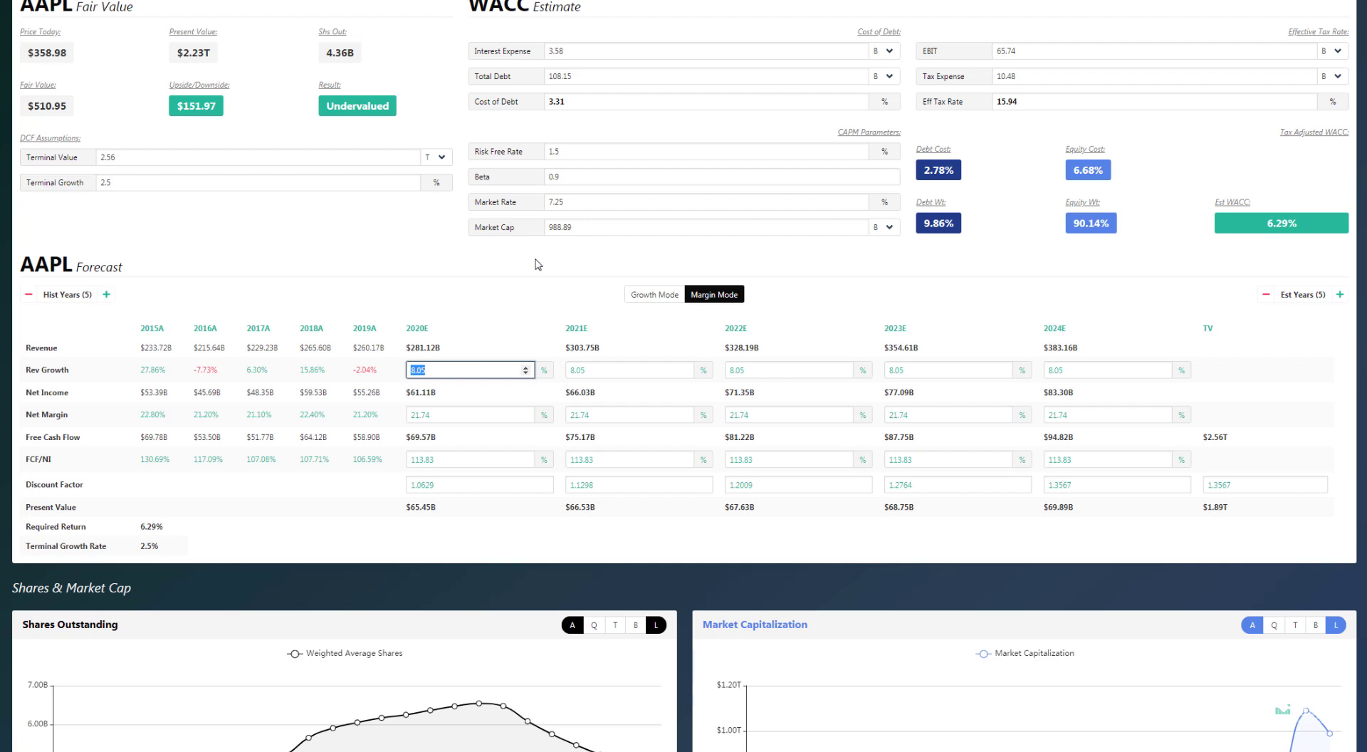
text(1.3)
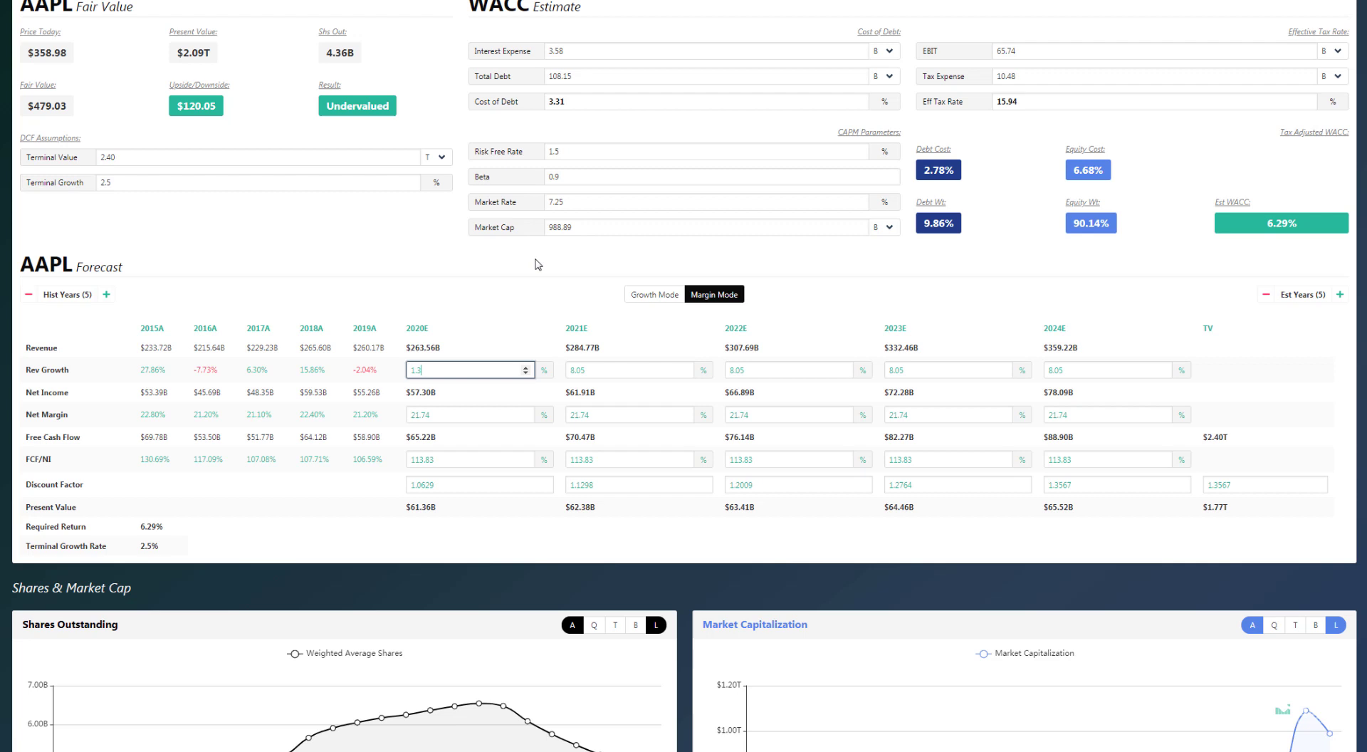
key(Tab)
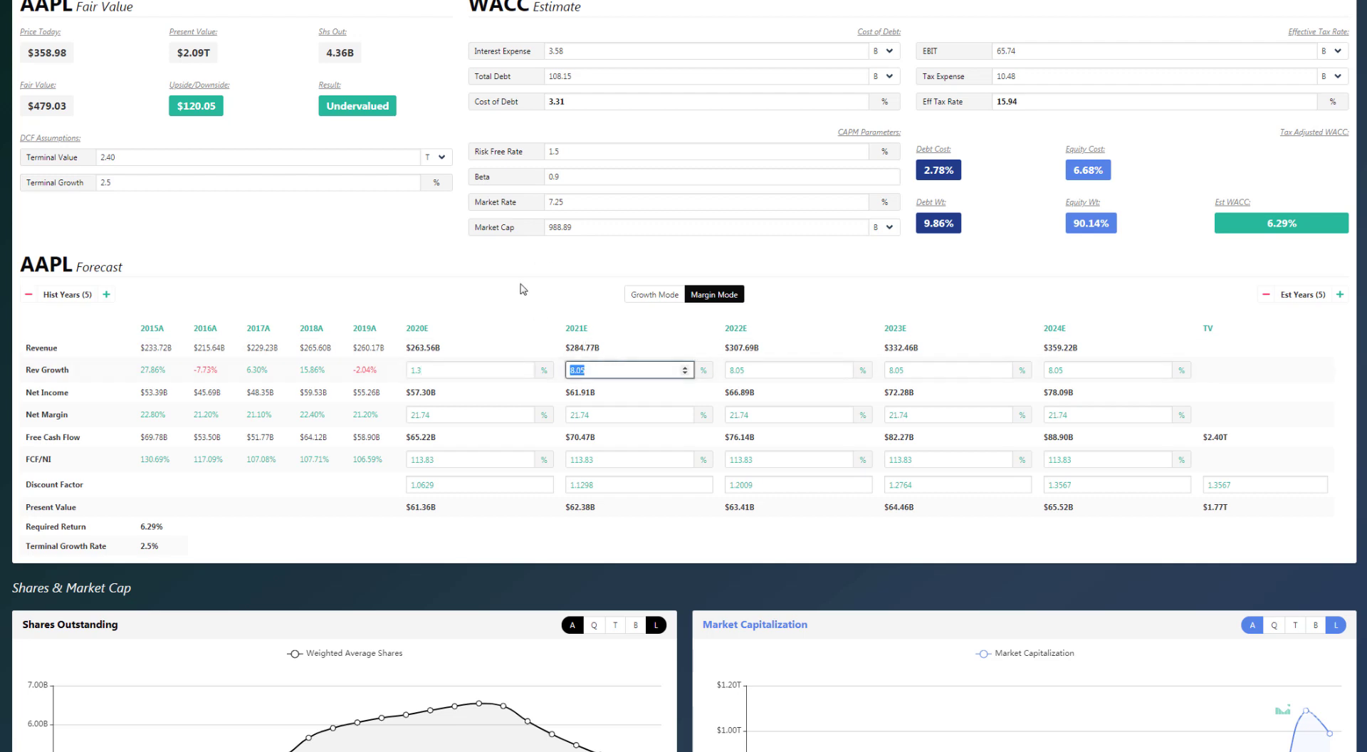
text(12.5)
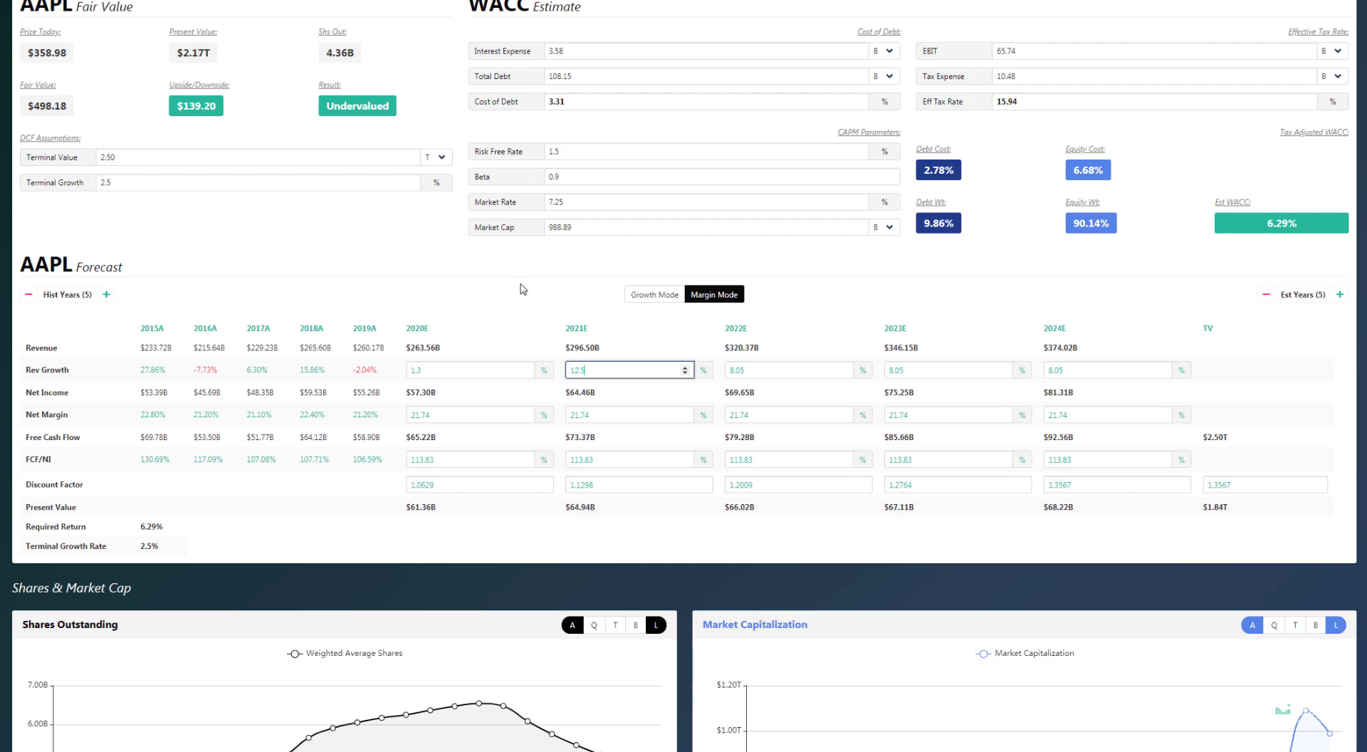
click(527, 295)
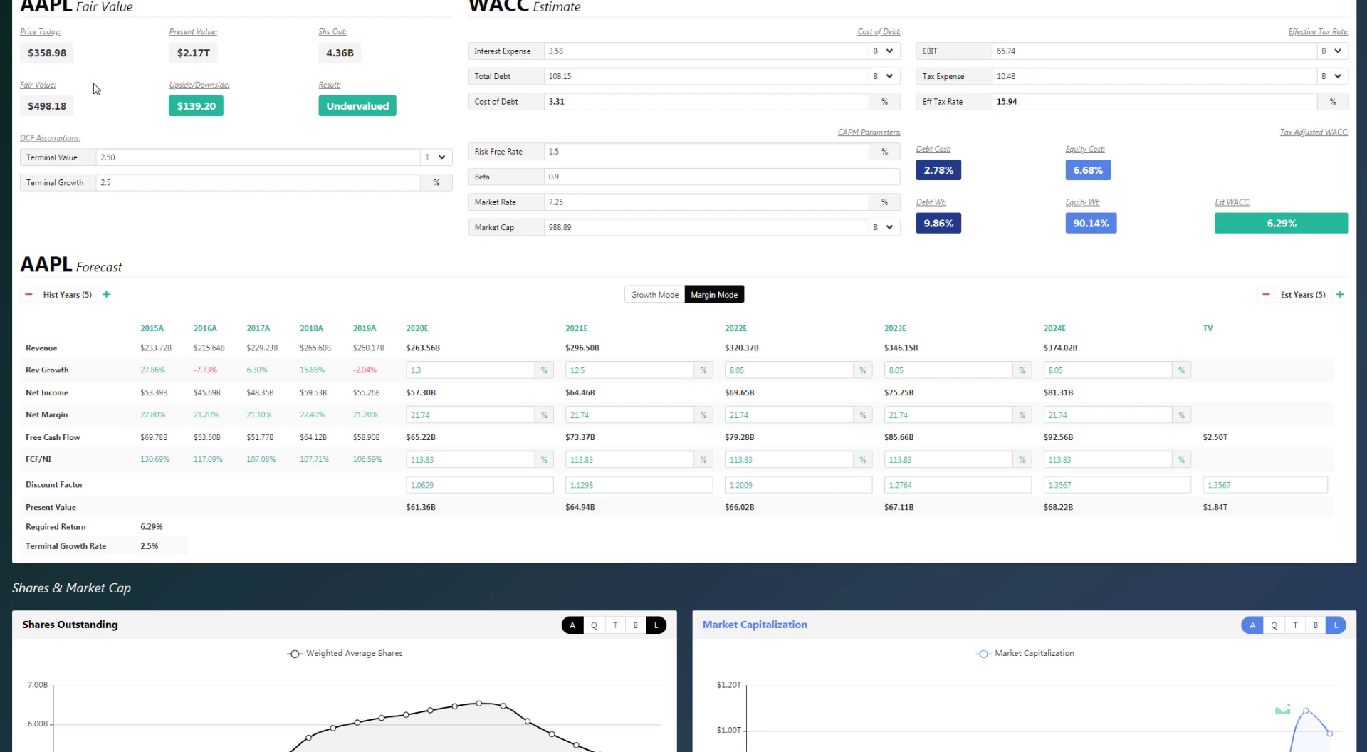
- Review the forecast's revenue growth, net margin and discount factor fields for the estimated years, along with the WACC interest expense
click(467, 414)
click(463, 369)
click(621, 373)
click(745, 374)
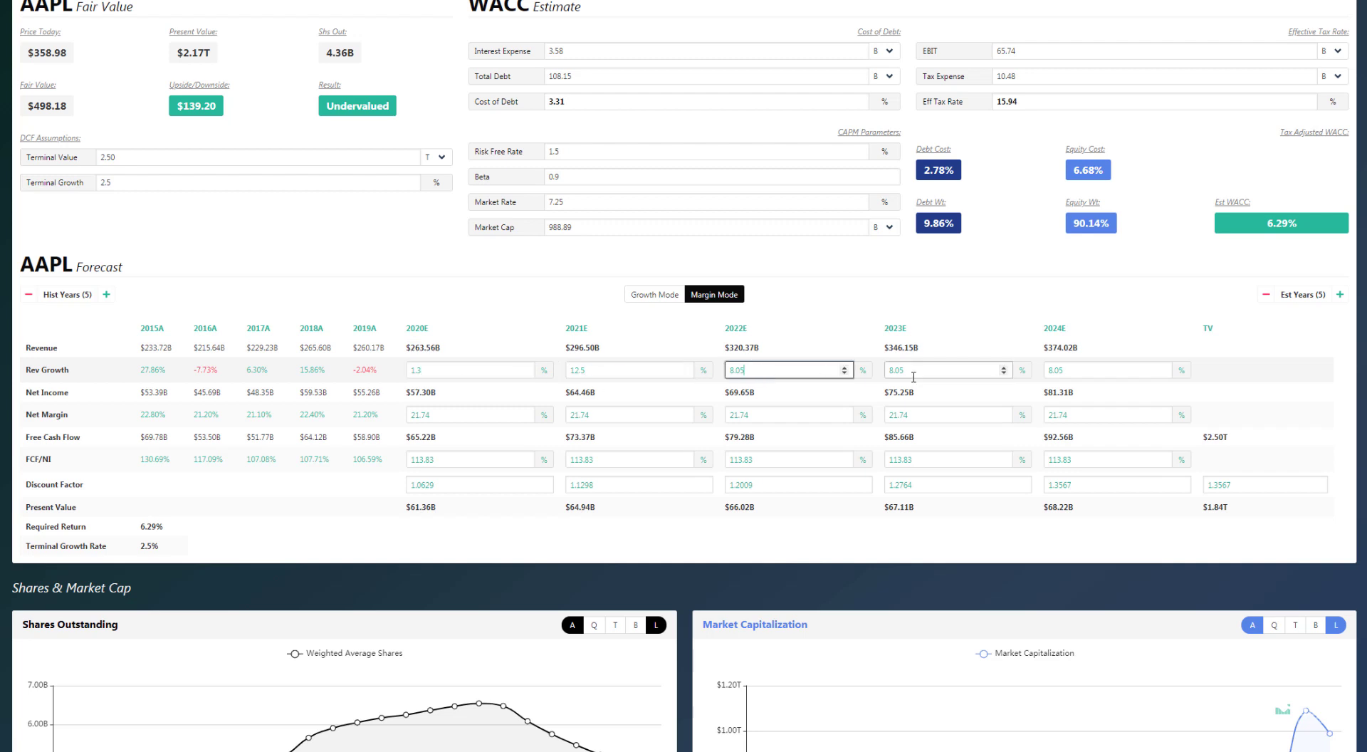
click(919, 371)
click(1062, 373)
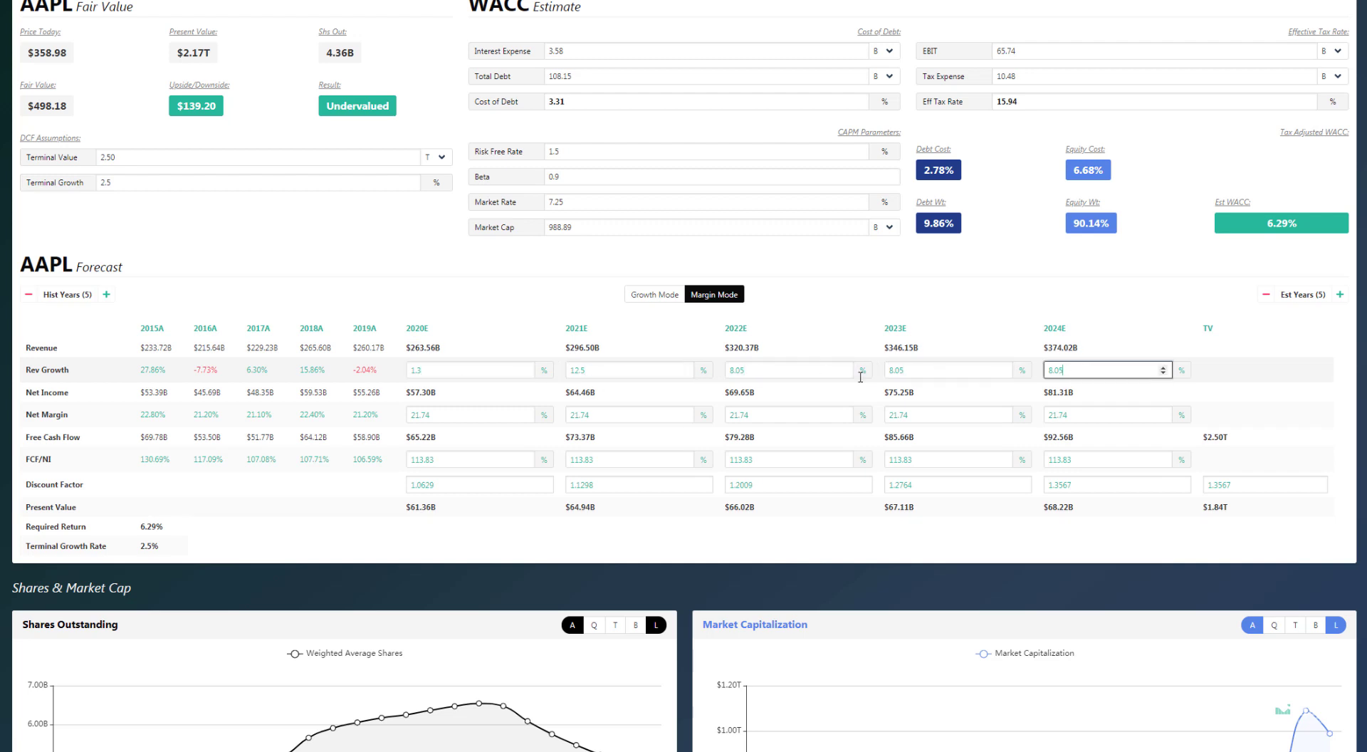
click(458, 417)
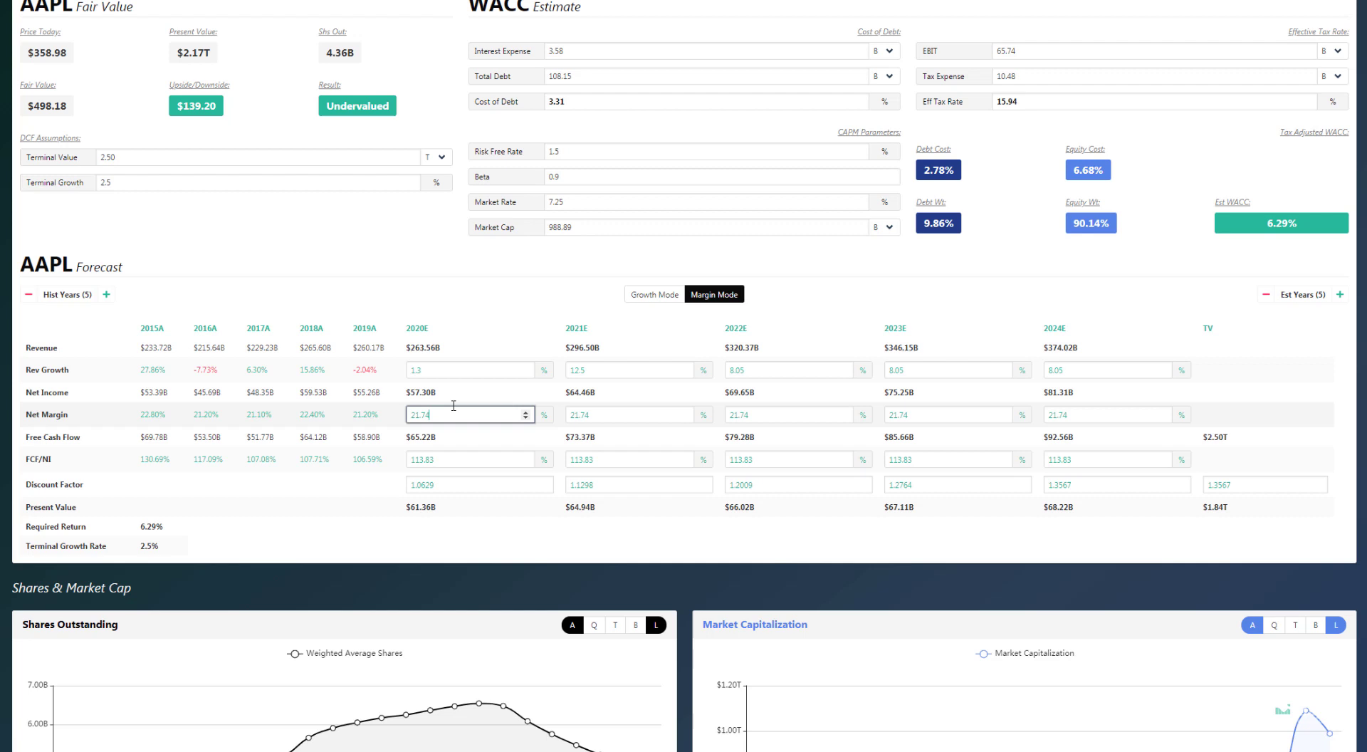
click(456, 484)
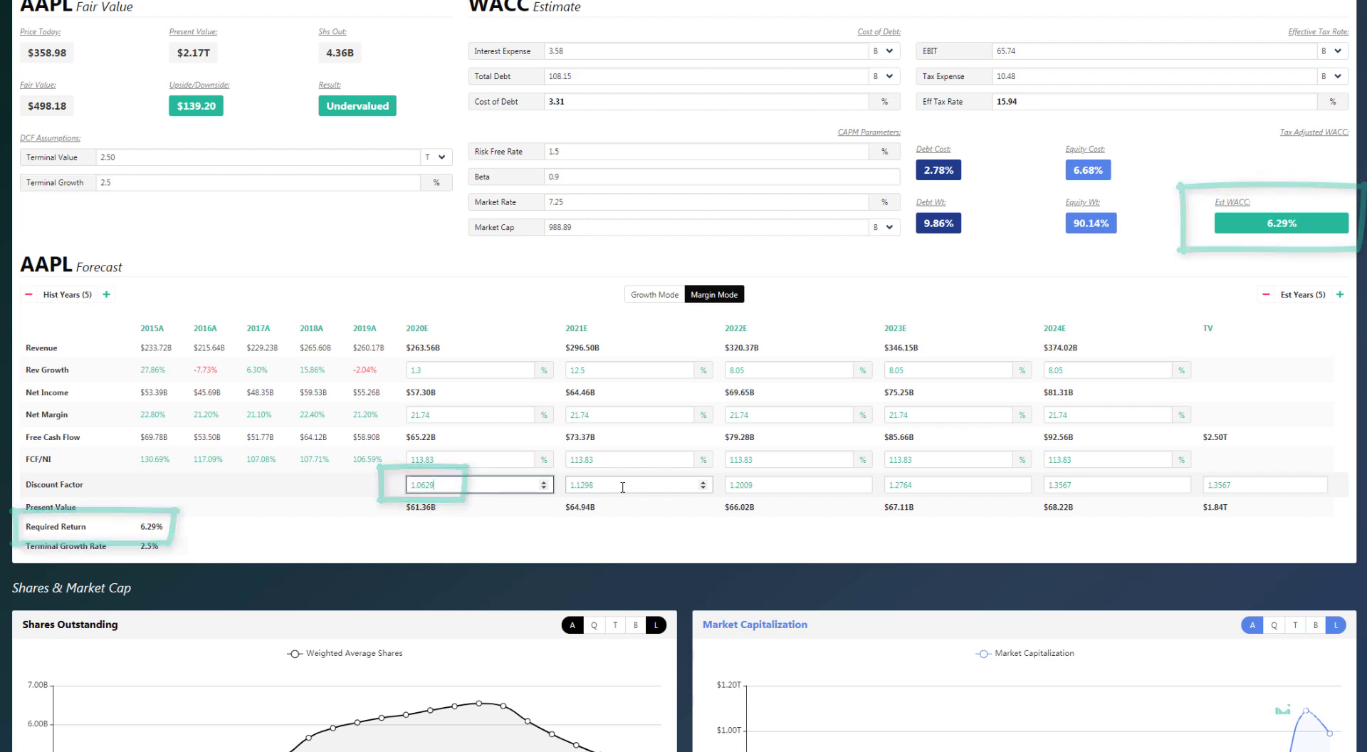
click(578, 51)
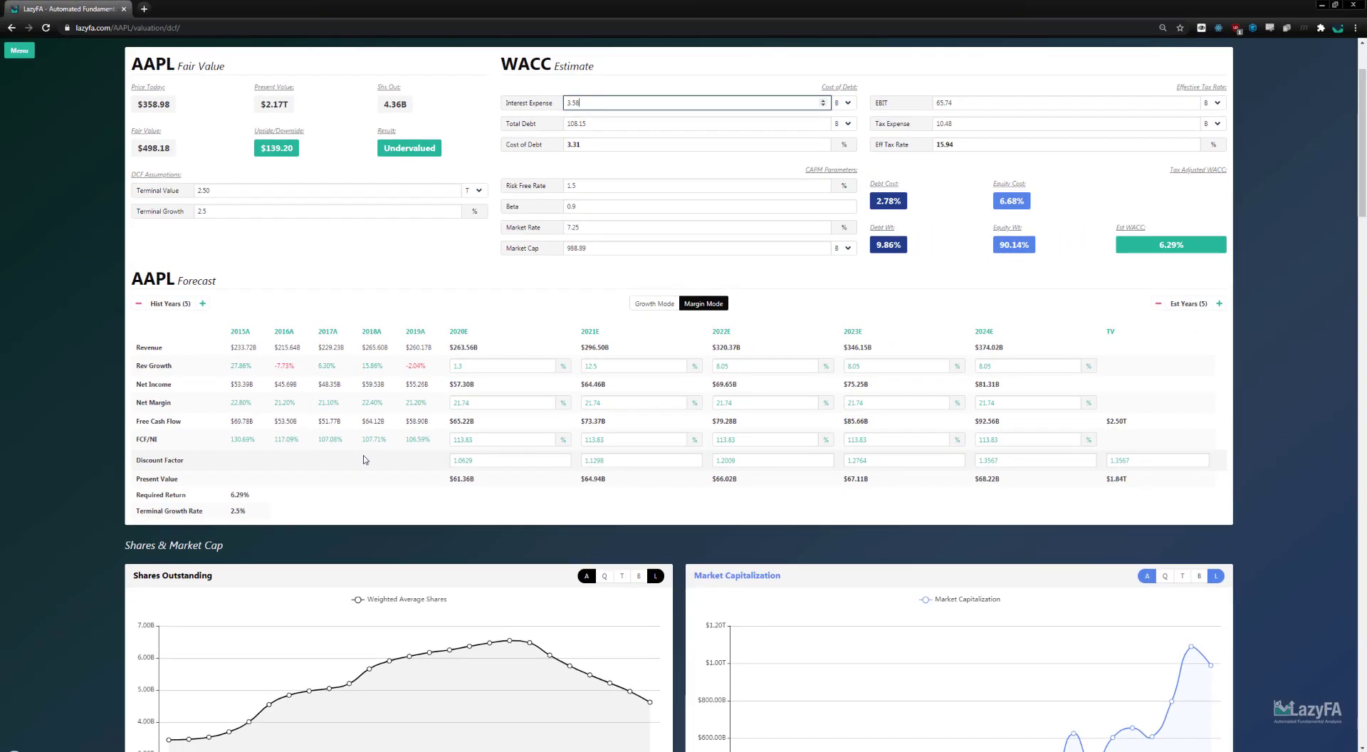
- View the Shares Outstanding chart with quarterly, trailing and annual data, and as a bar chart, ending on the annual line chart
scroll(79, 475, down, 3)
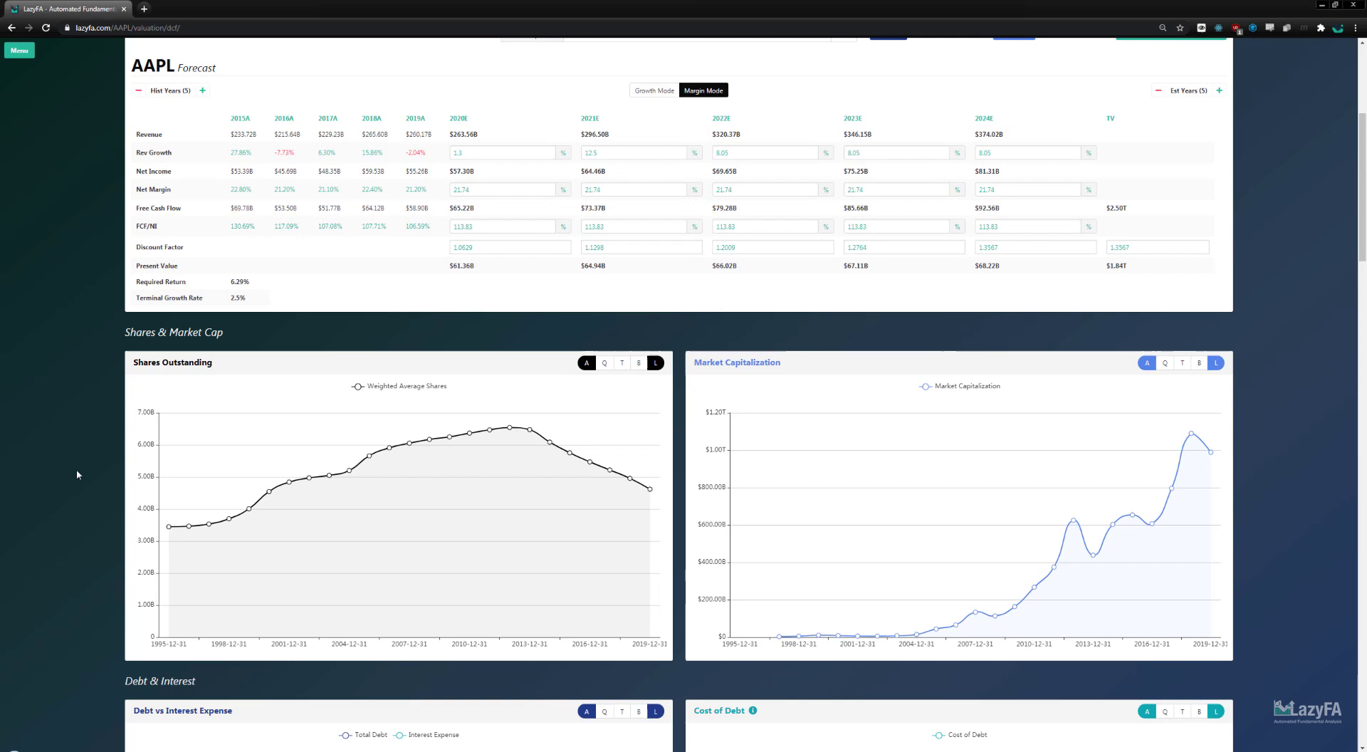
scroll(76, 474, down, 2)
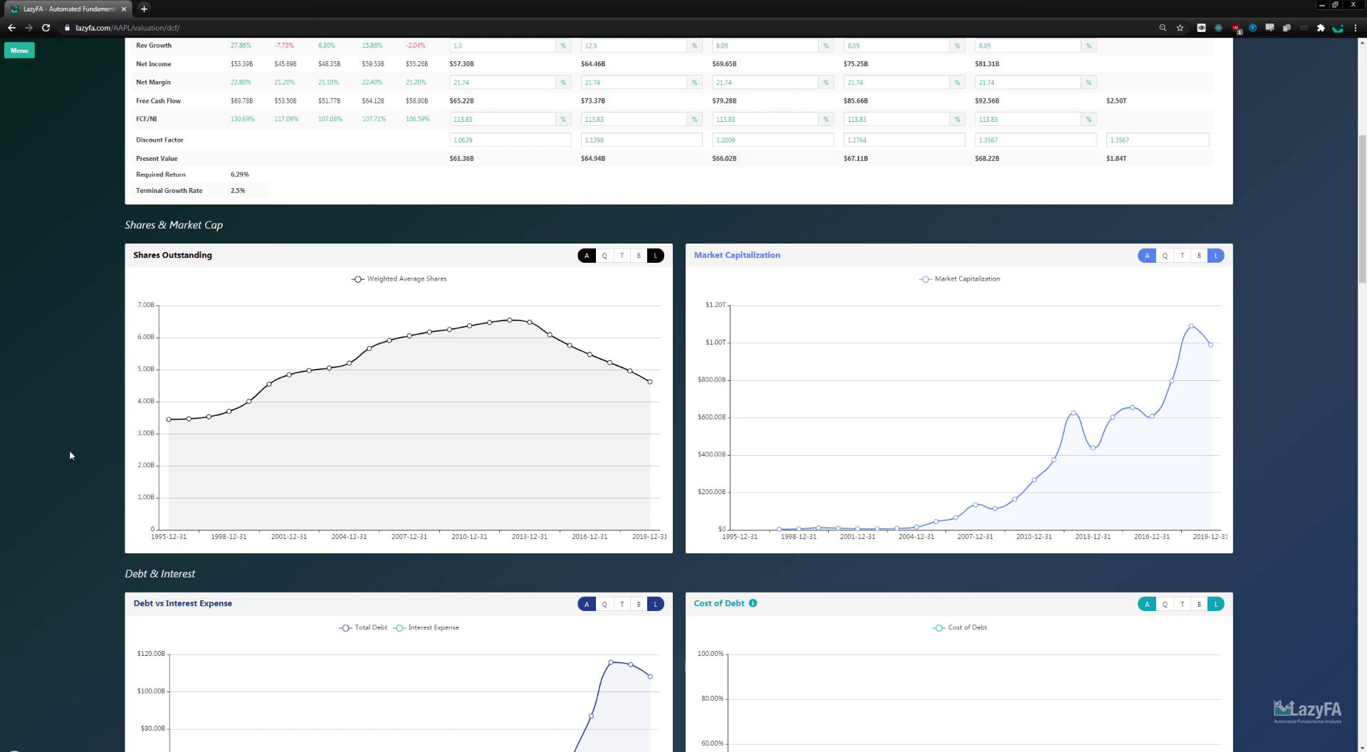
click(605, 256)
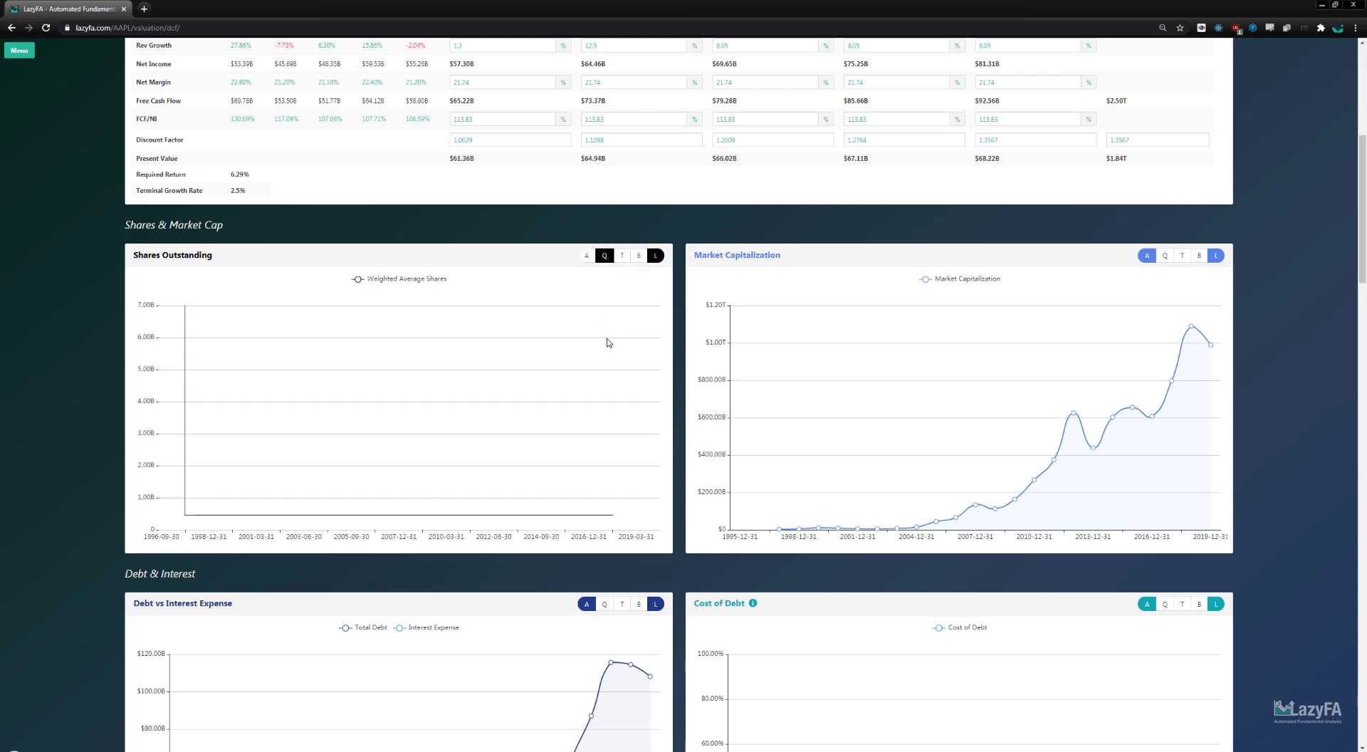
click(622, 256)
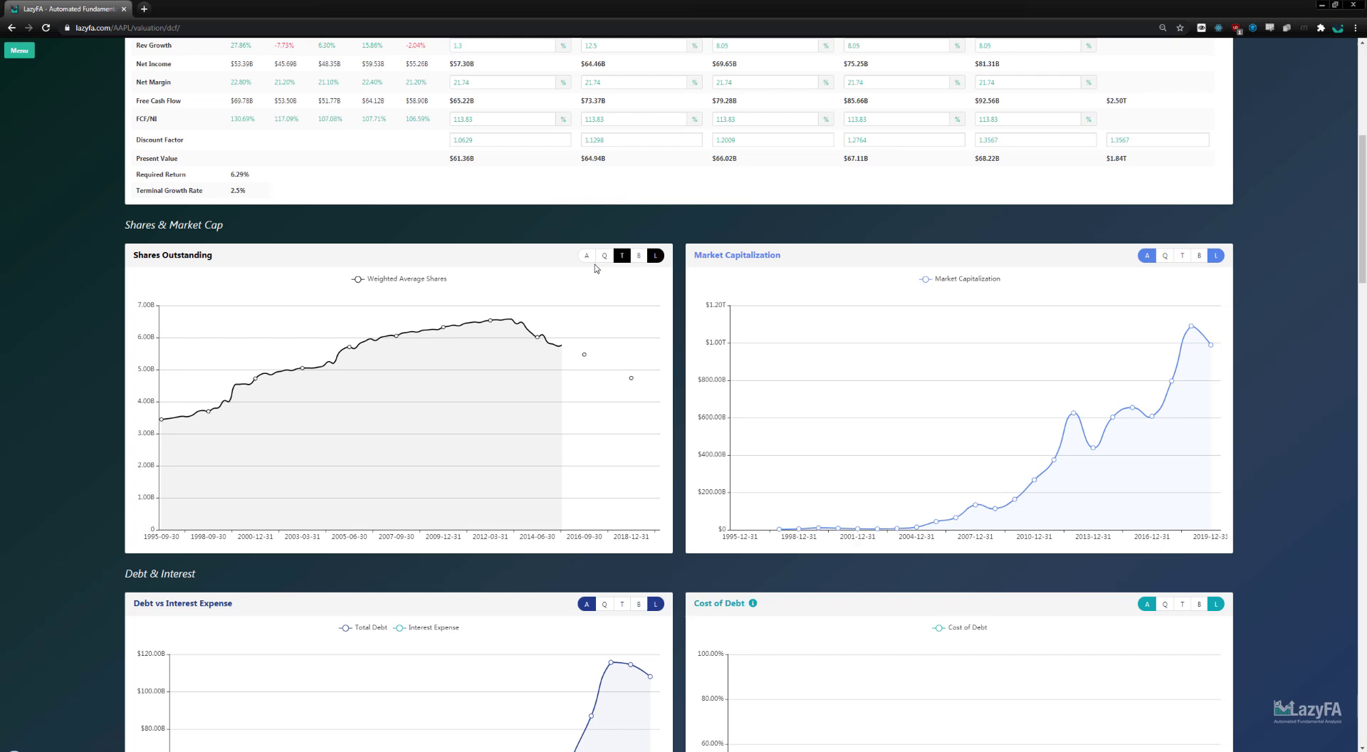
click(587, 256)
click(639, 256)
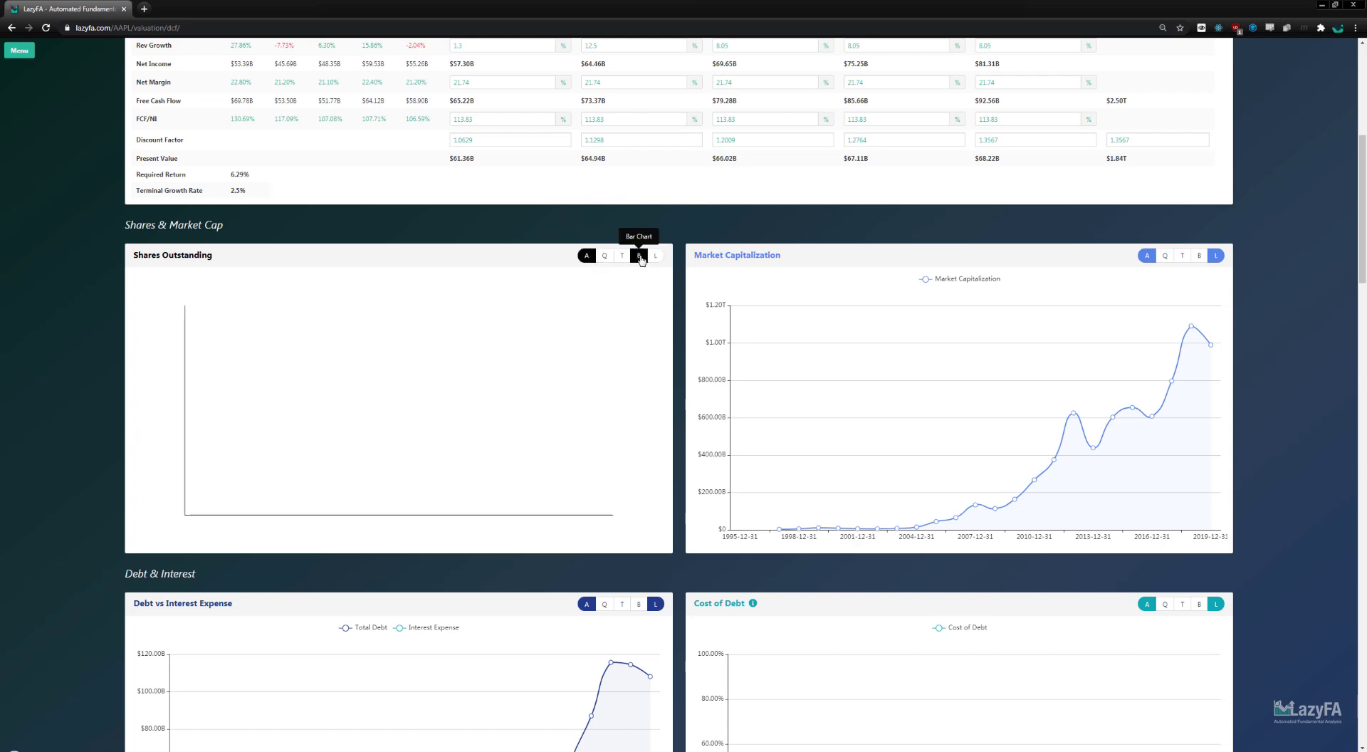
click(655, 255)
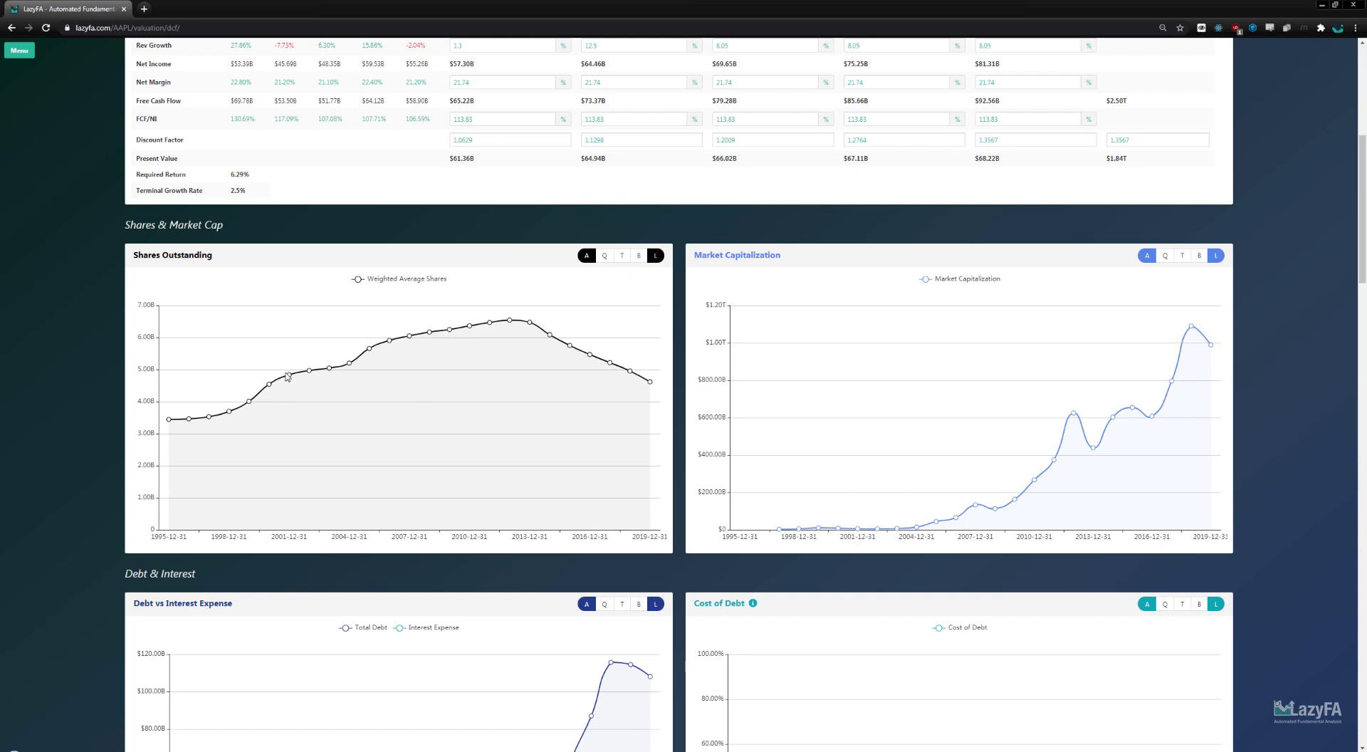
- Open the SEC filing behind the 2019-12-31 point of the Shares Outstanding chart, and close it again
mouse_move(323, 370)
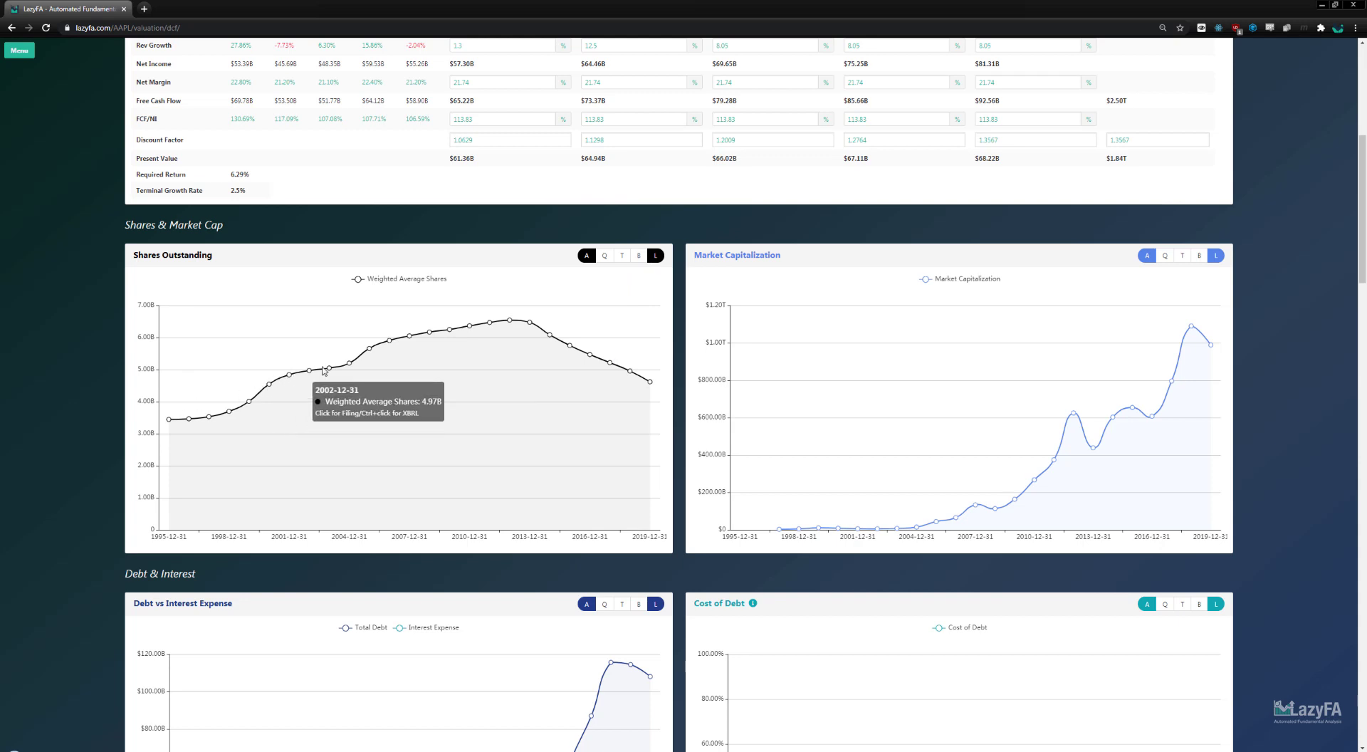
mouse_move(650, 385)
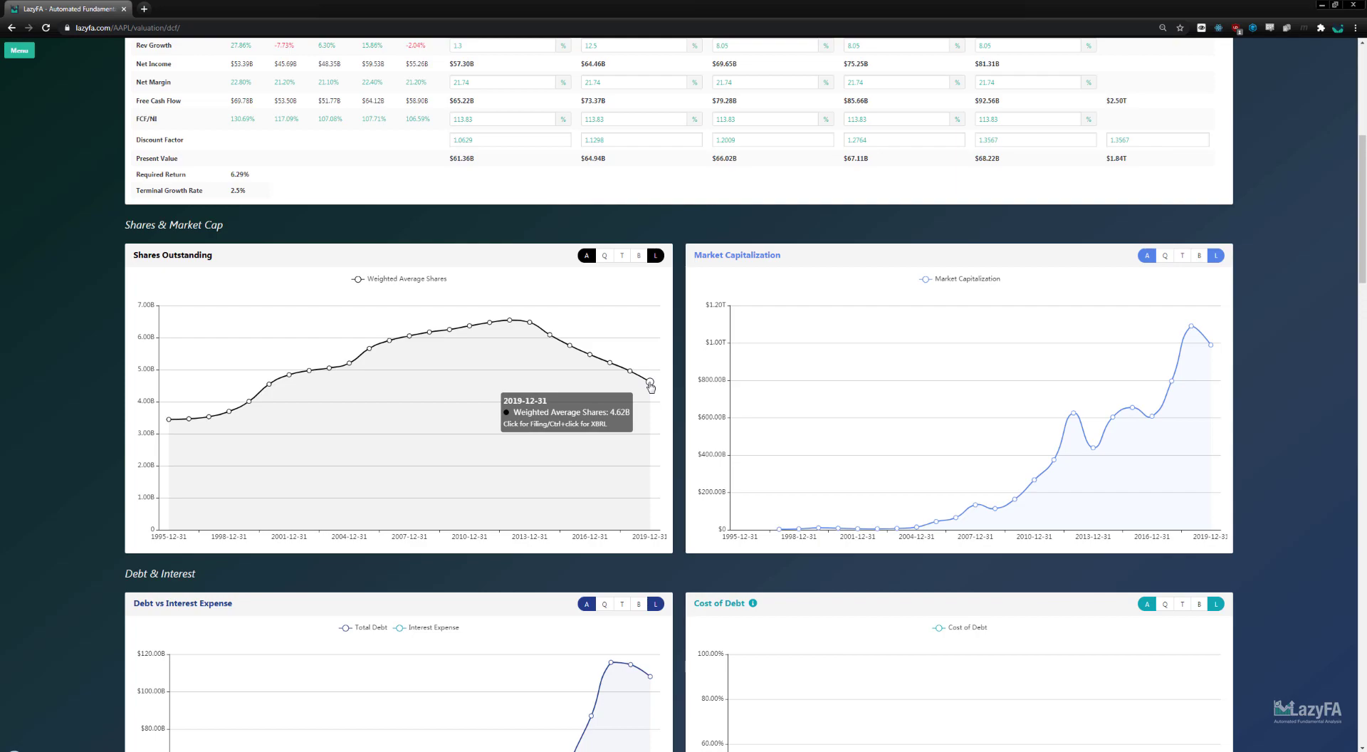
click(650, 385)
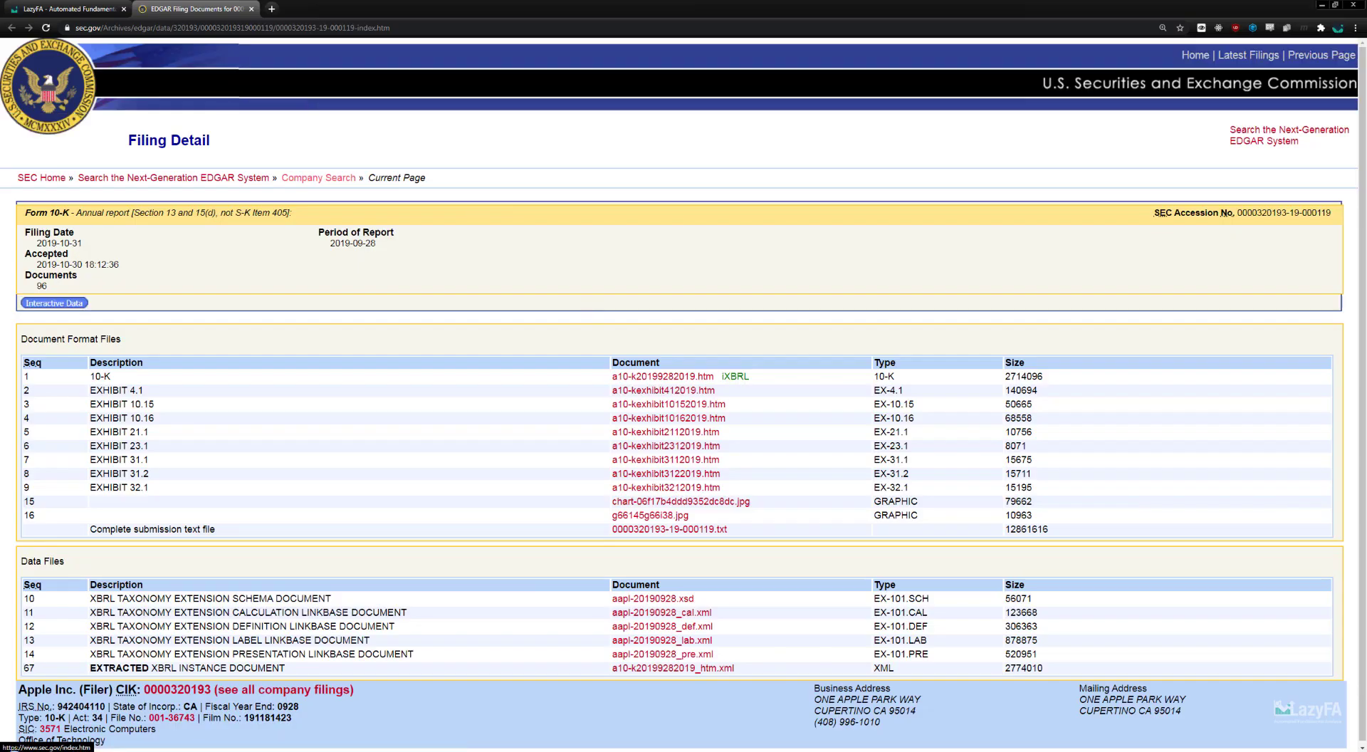
click(250, 10)
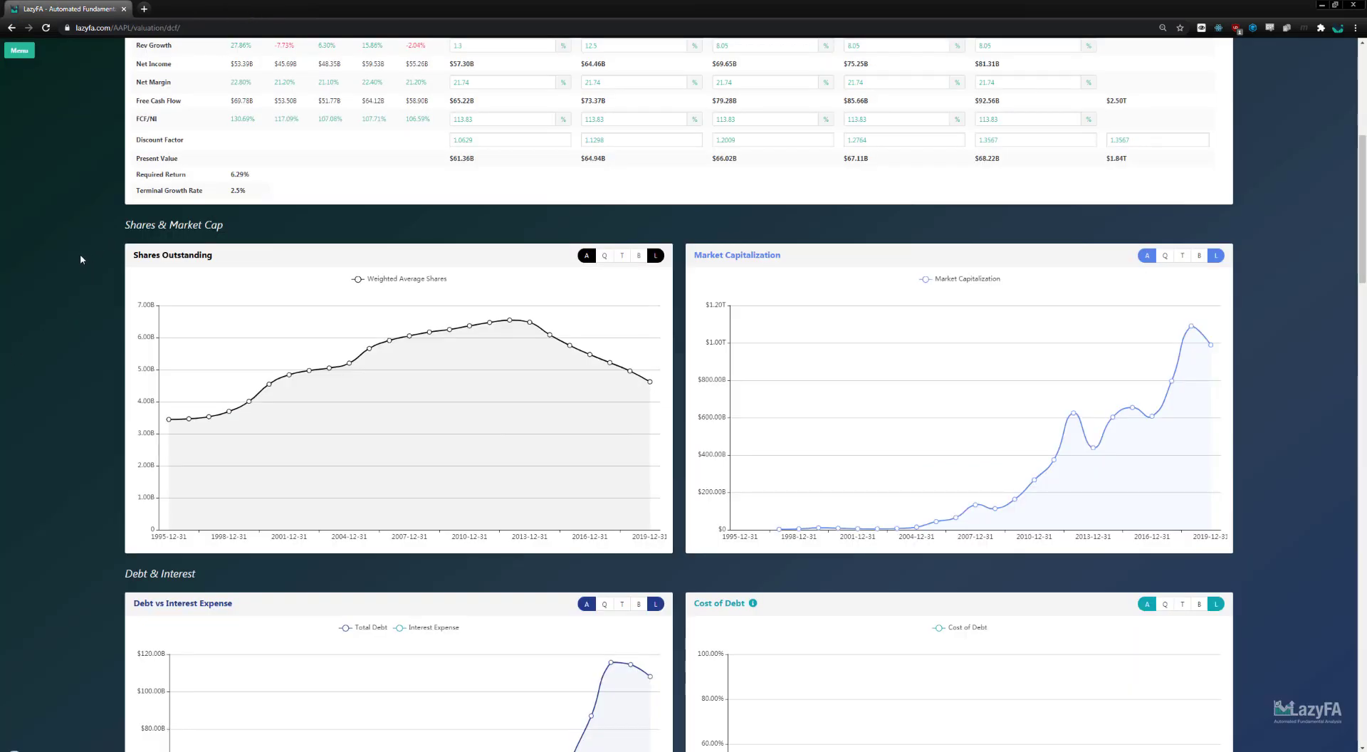
- Look through the AAPL debt, tax, revenue, net income and free cash flow charts, and return to the valuation inputs
scroll(80, 256, down, 5)
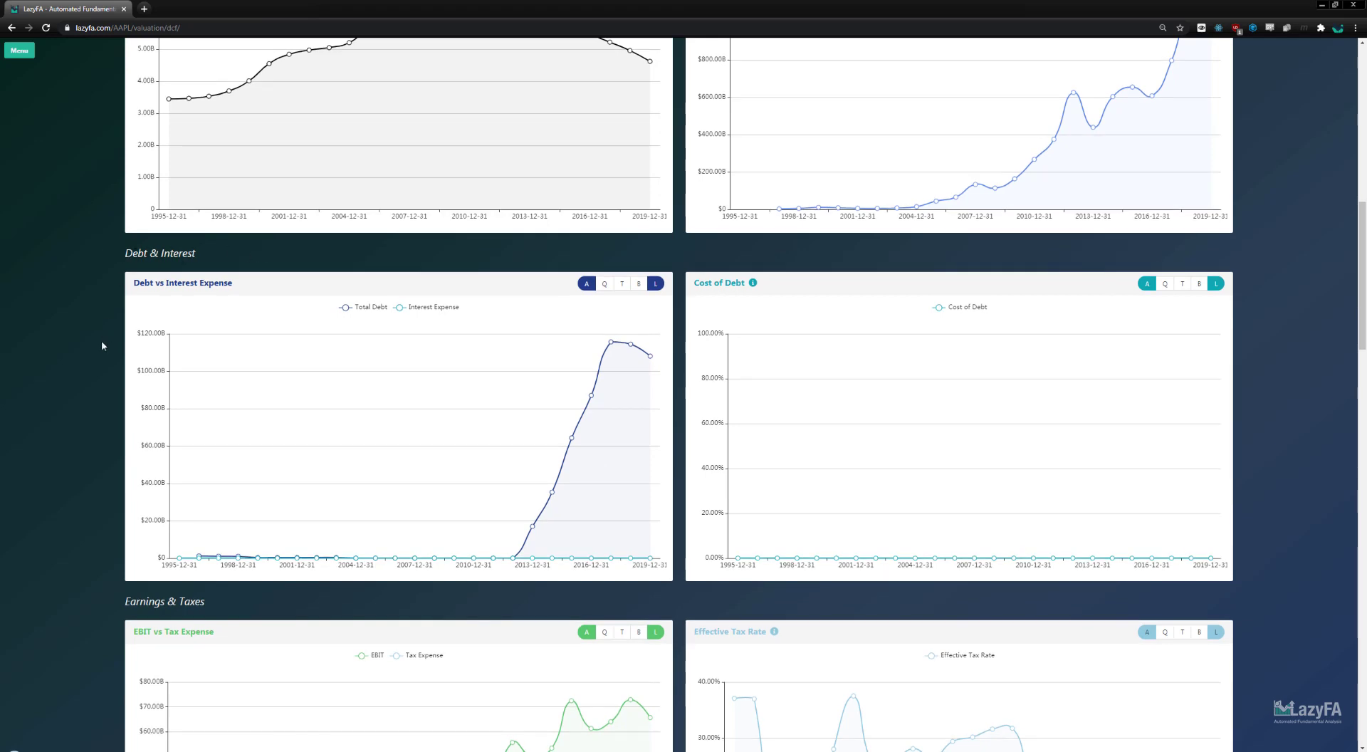
scroll(102, 342, down, 6)
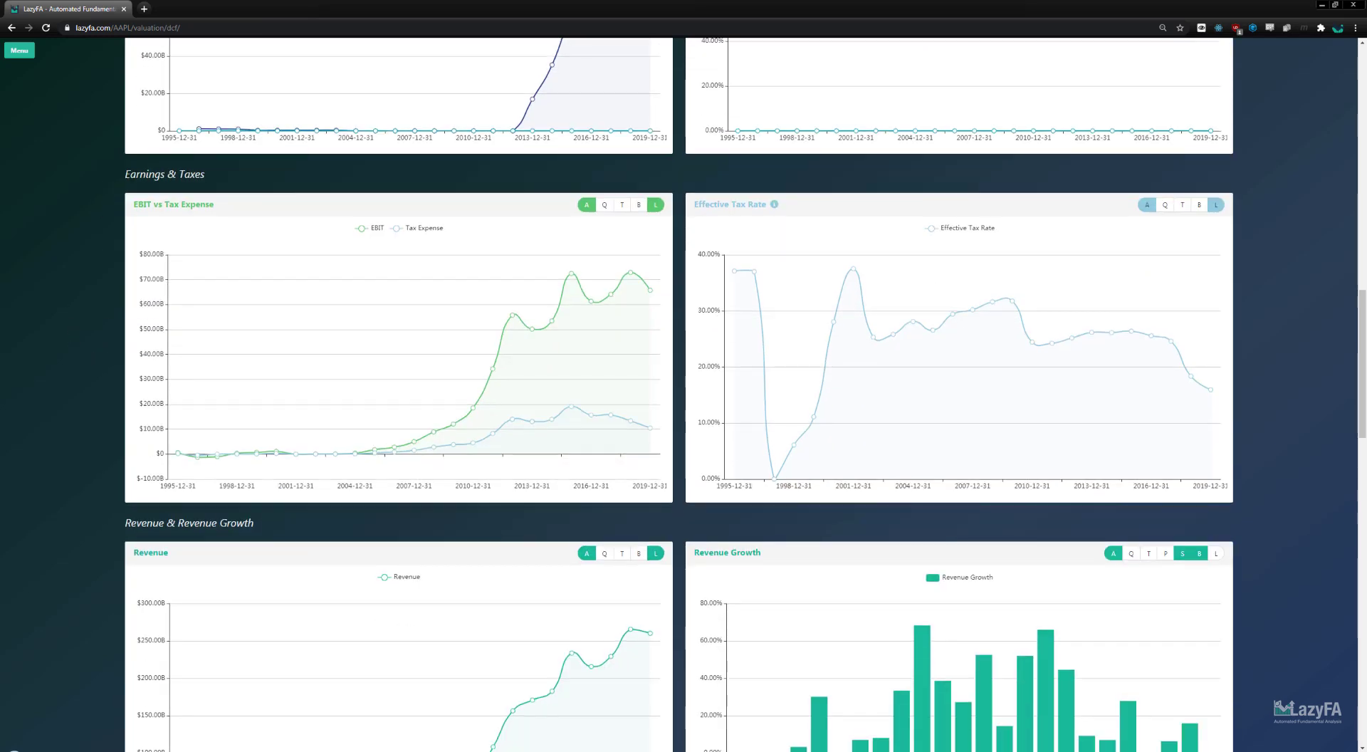
scroll(80, 336, down, 6)
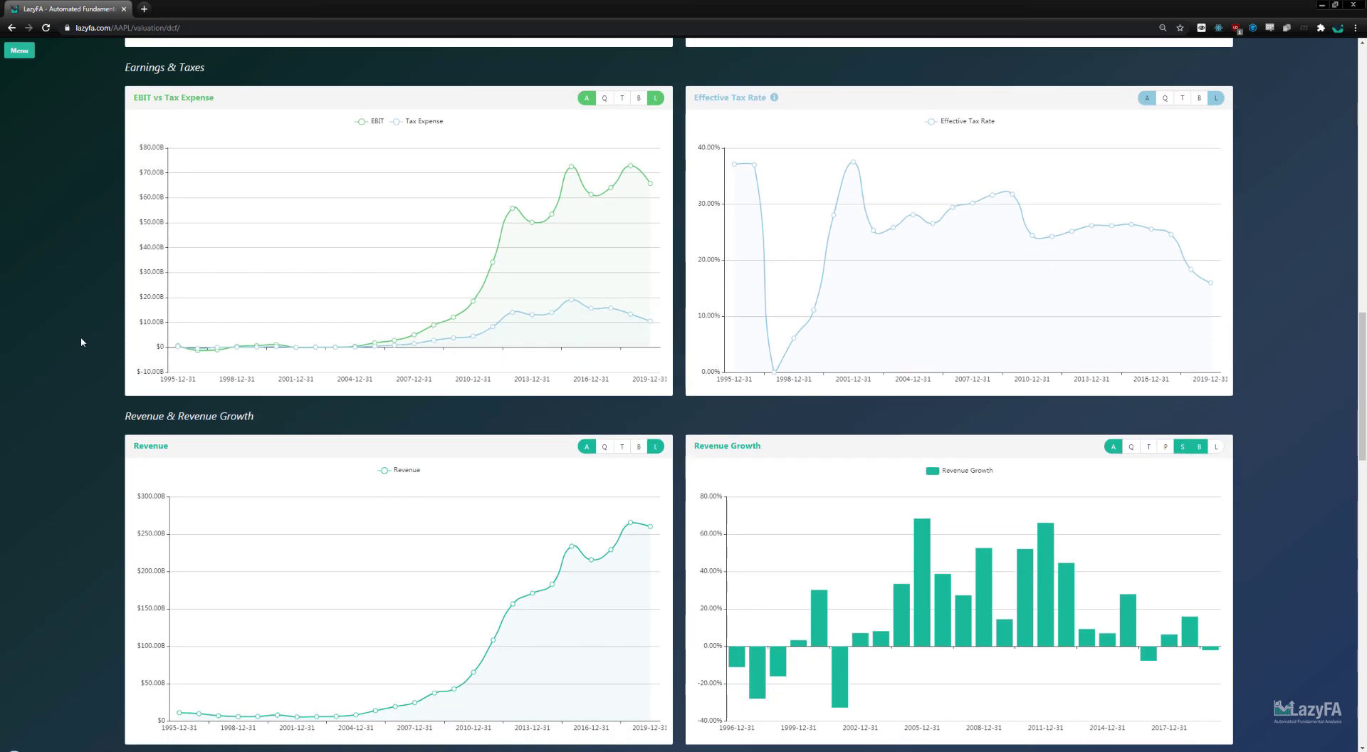
scroll(83, 340, down, 5)
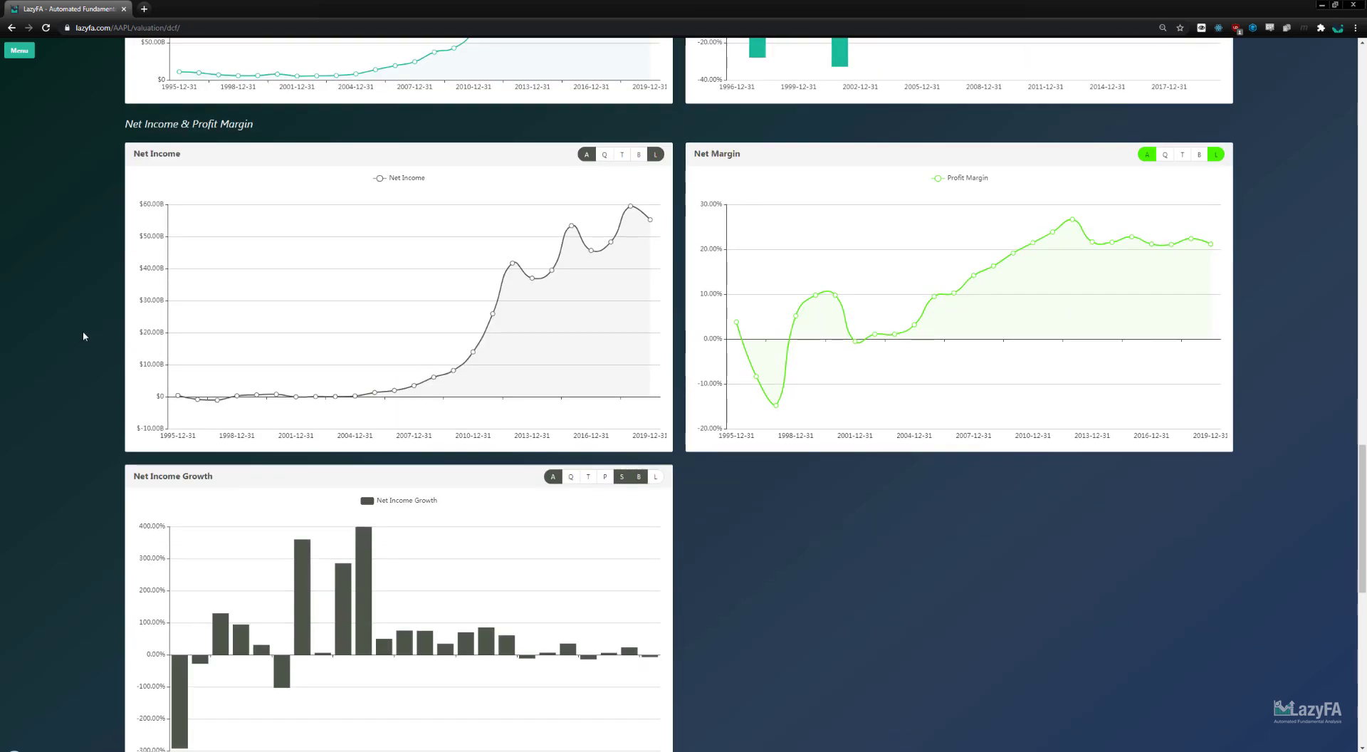
scroll(86, 329, down, 5)
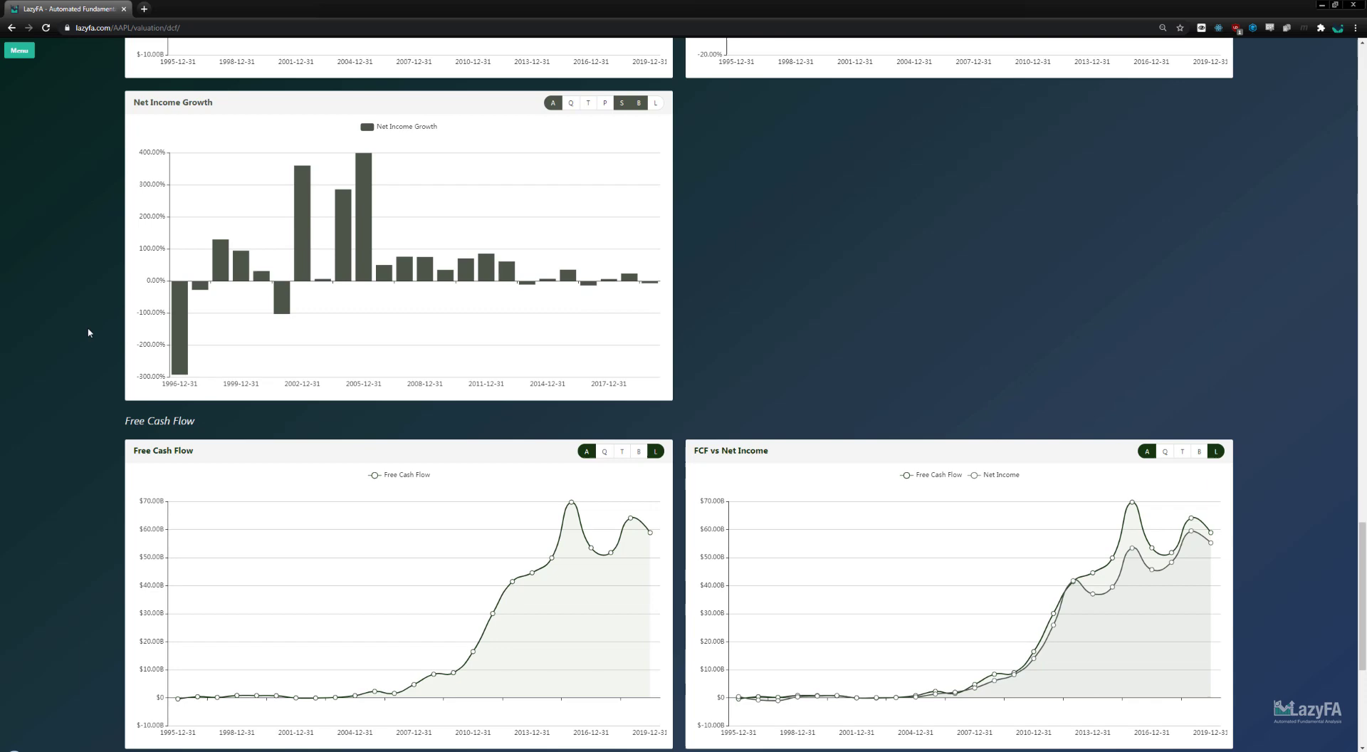
scroll(85, 326, down, 5)
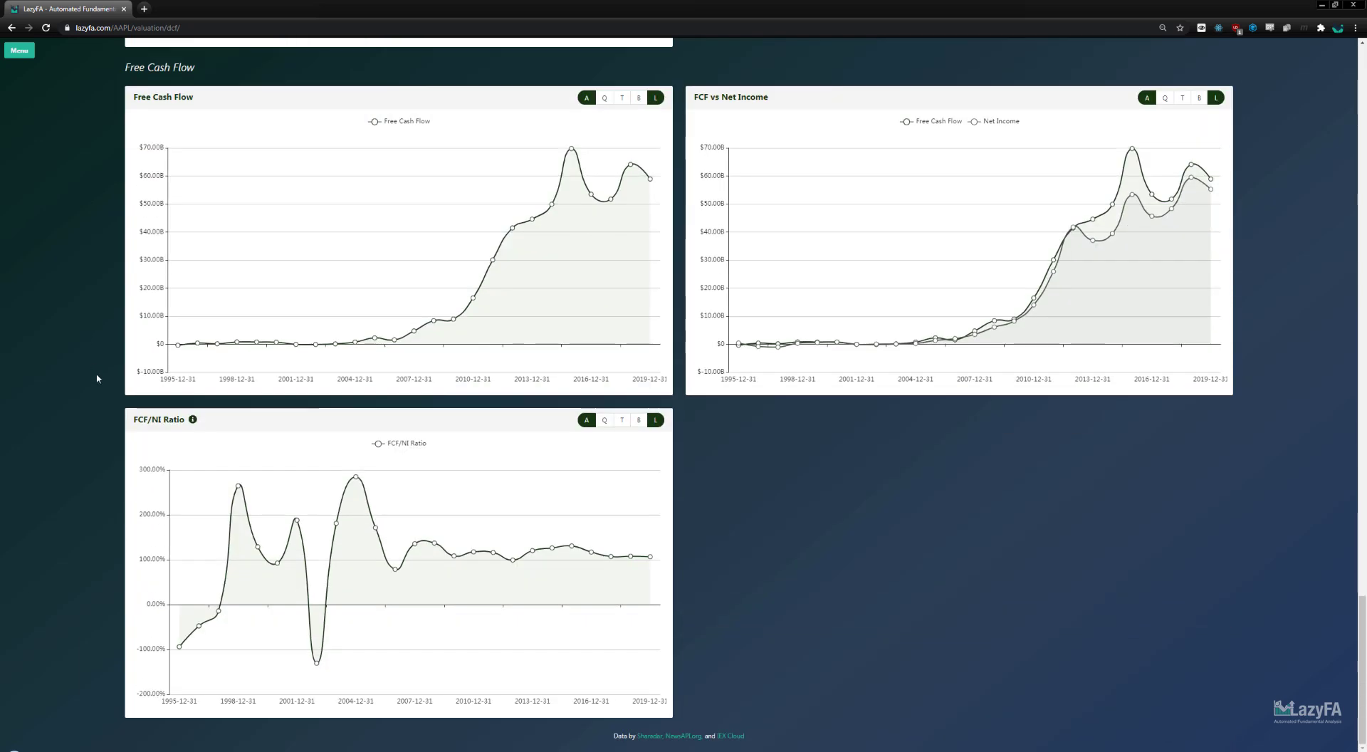
scroll(97, 378, up, 20)
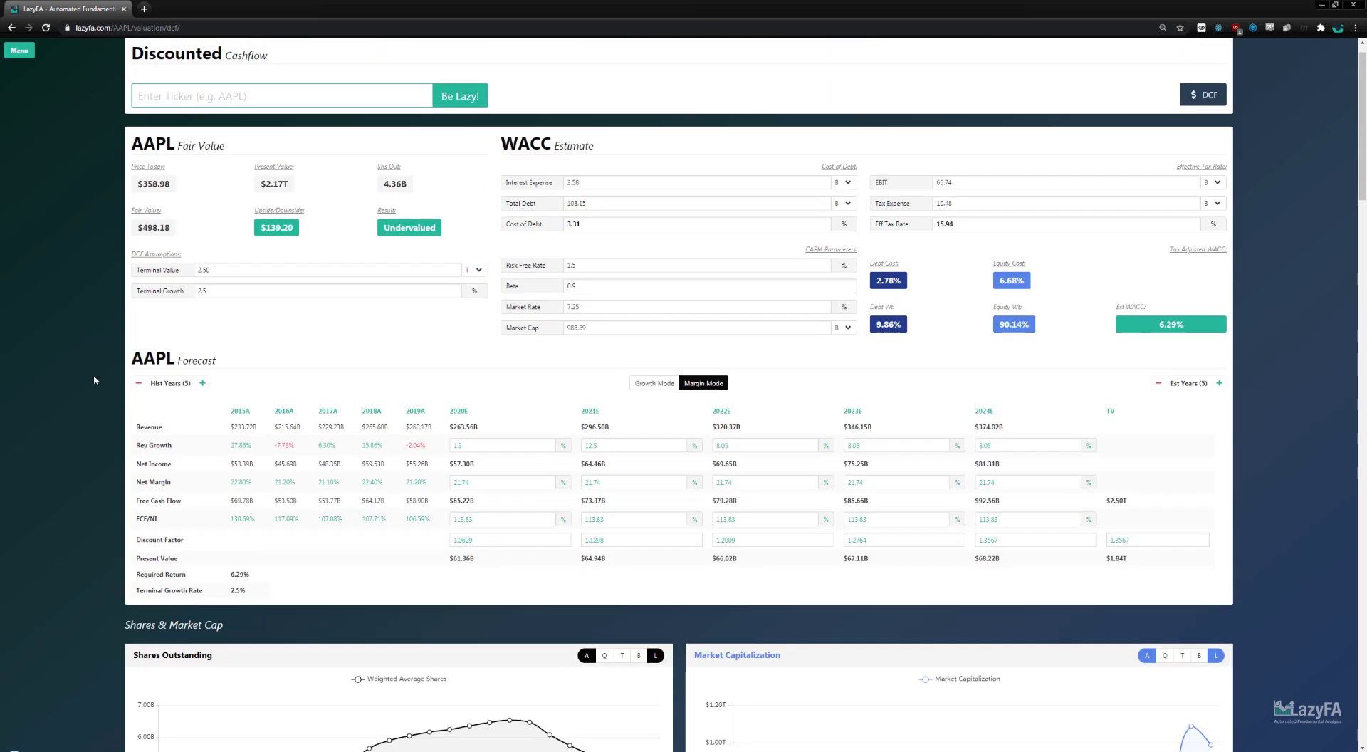
scroll(93, 375, up, 1)
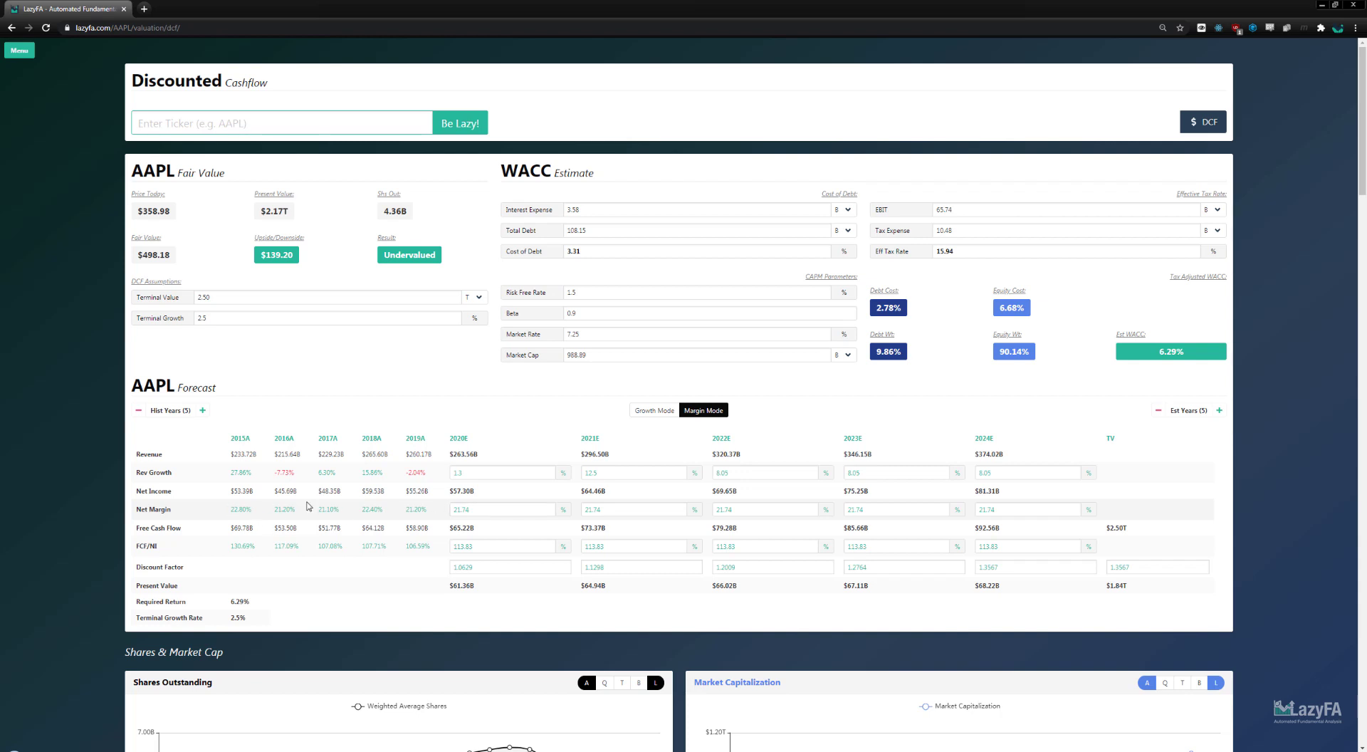
- Compare the AAPL forecast in Growth Mode and Margin Mode, ending in Margin Mode
click(472, 511)
click(648, 411)
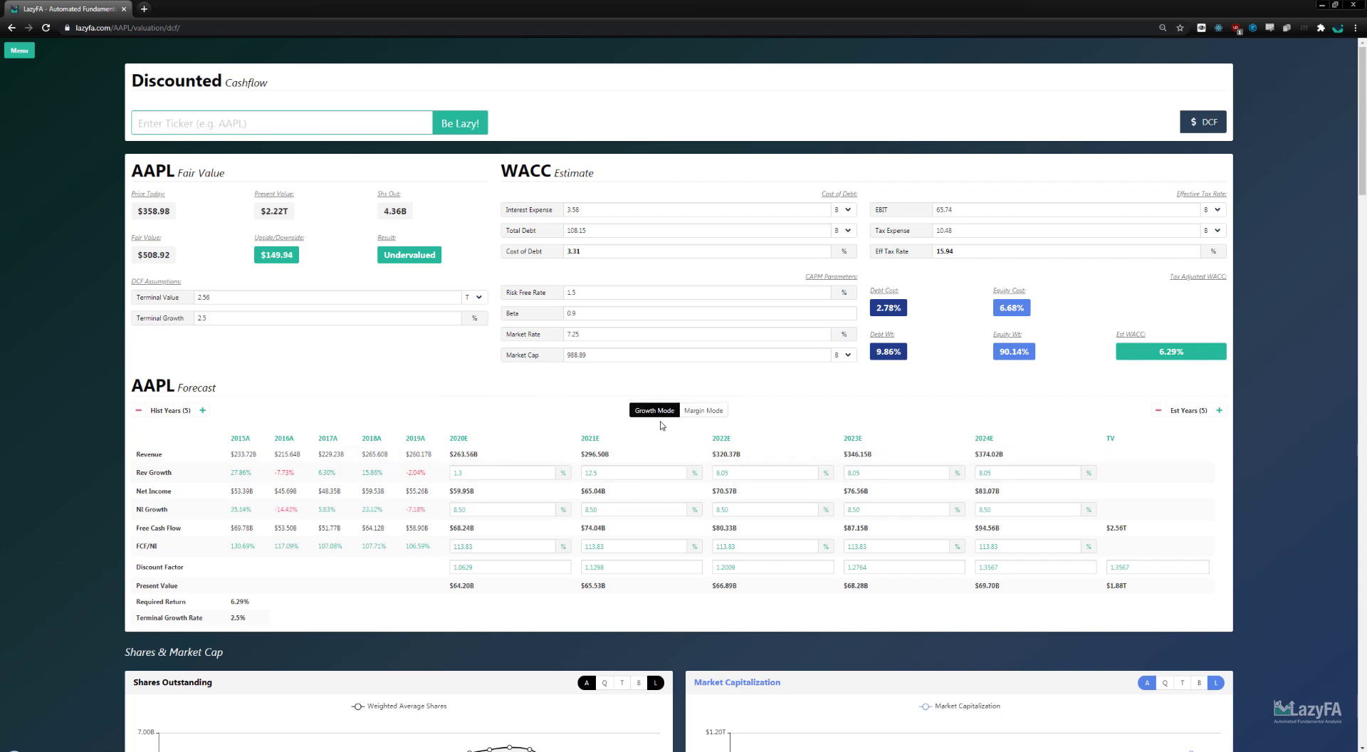
click(702, 411)
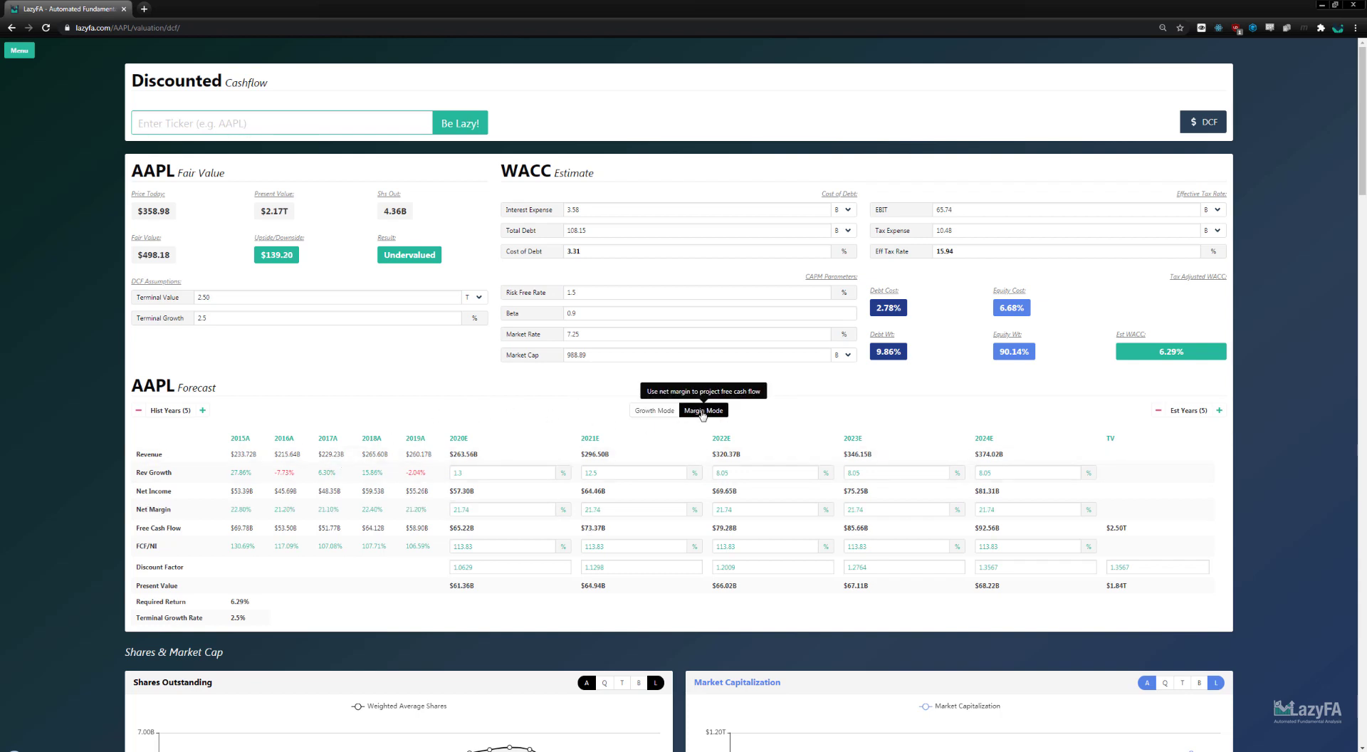
click(652, 411)
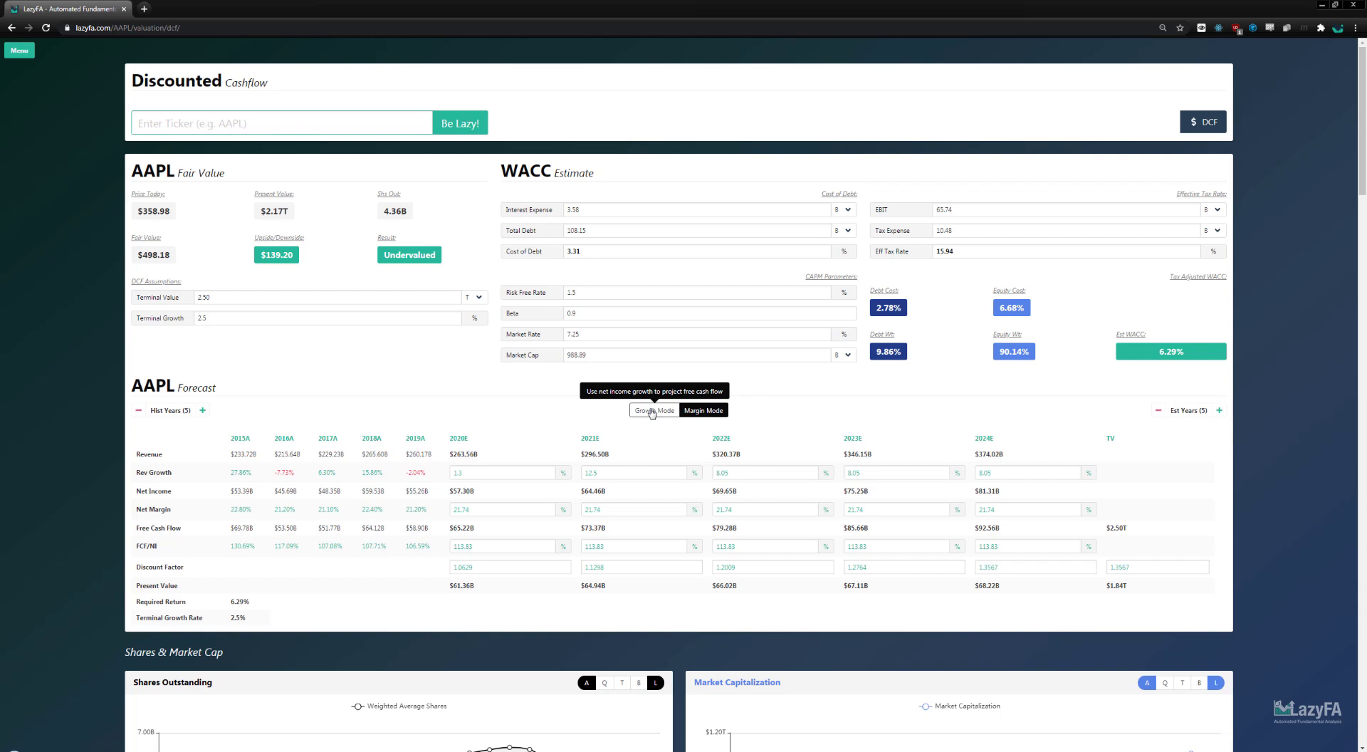
click(699, 411)
click(652, 411)
click(695, 413)
click(653, 411)
click(702, 411)
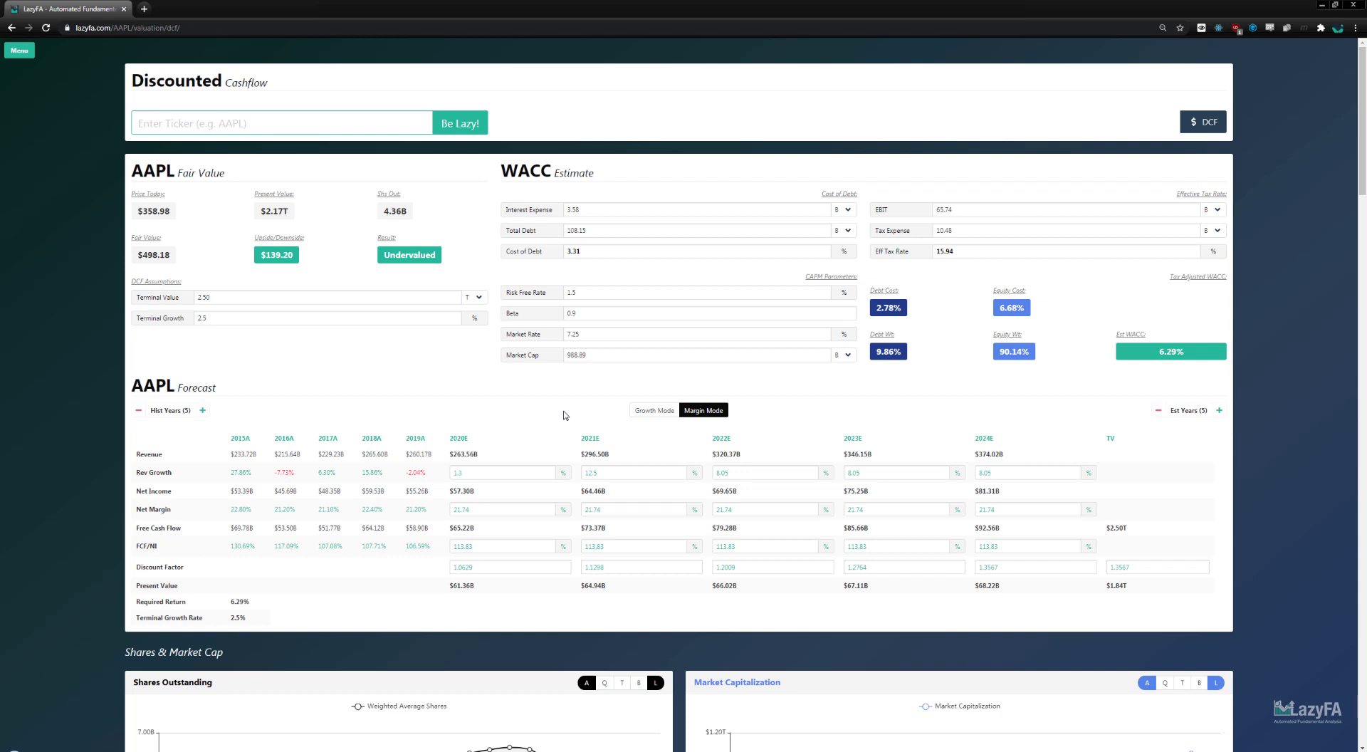
- Go to the AAPL dashboard and display its income statement charts
click(19, 53)
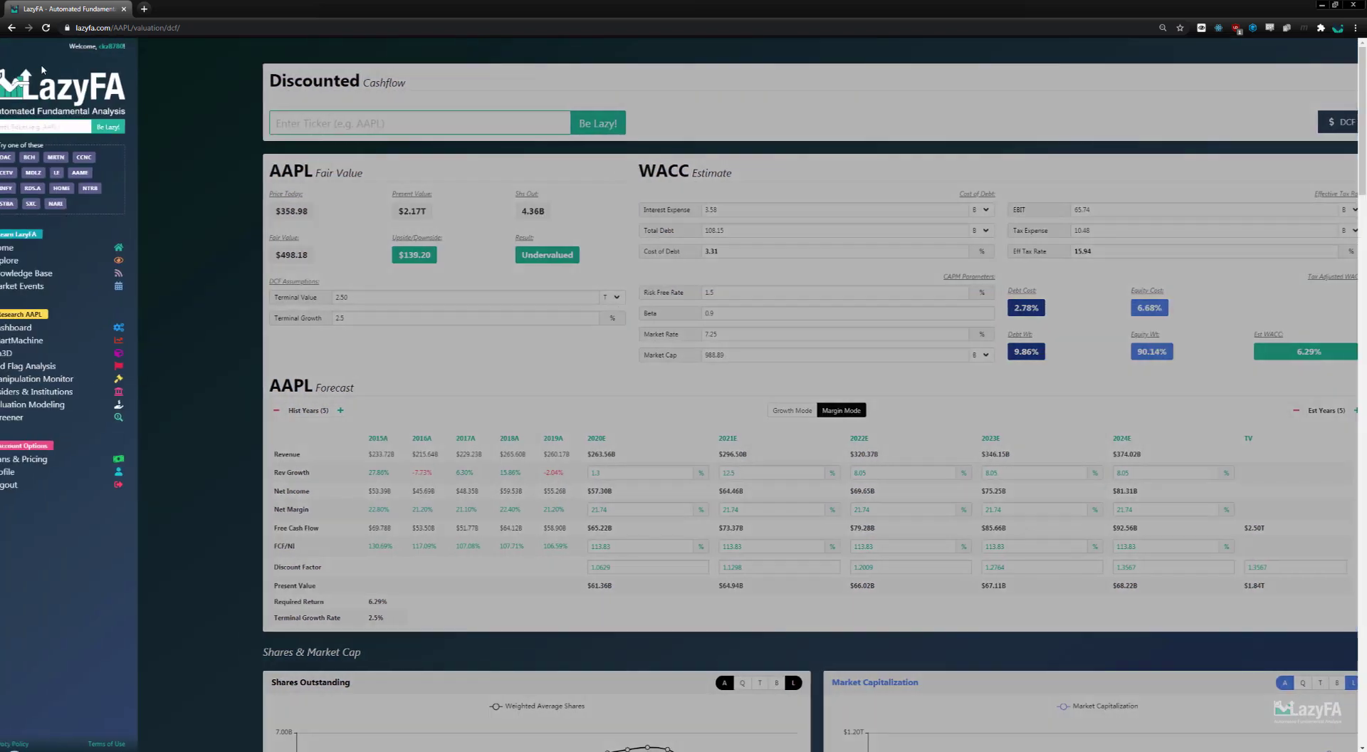
click(47, 328)
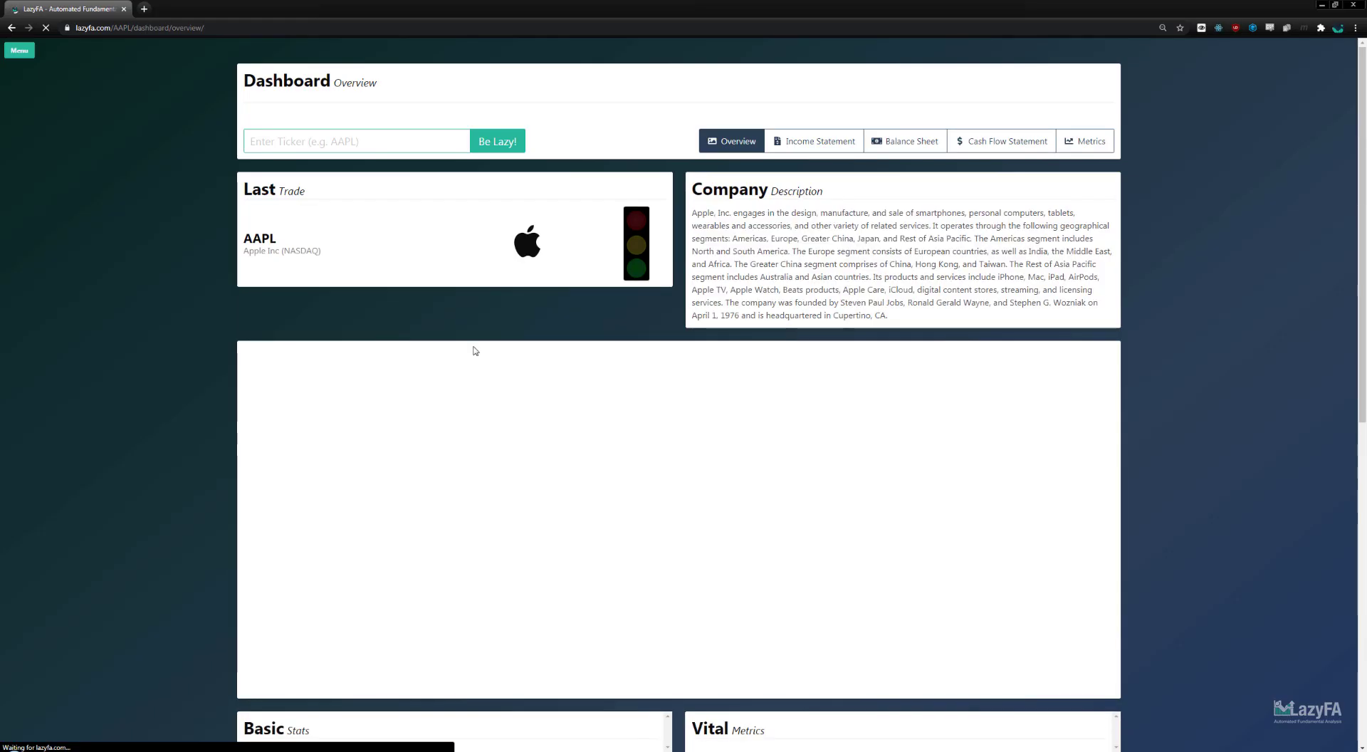
click(814, 139)
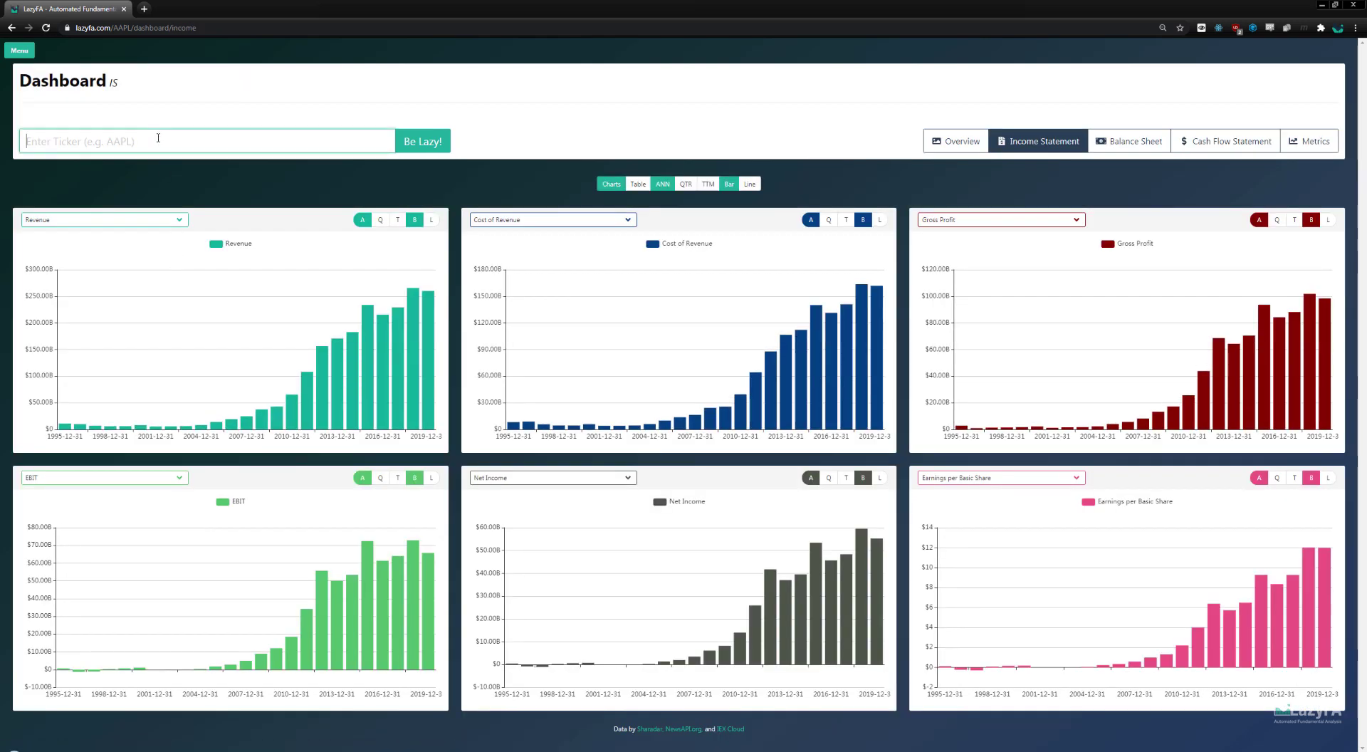
- Load the dashboard for the ticker BABA and display its income statement charts
text(BABA)
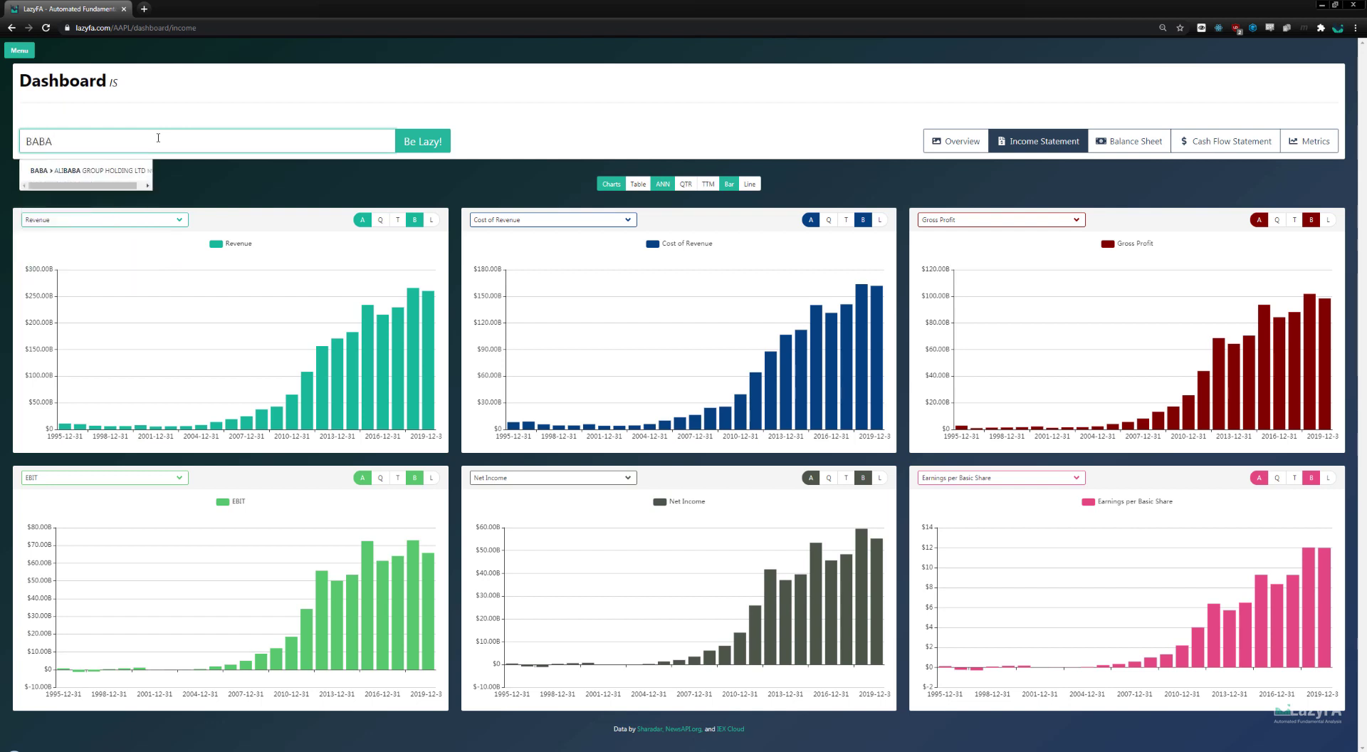
key(Return)
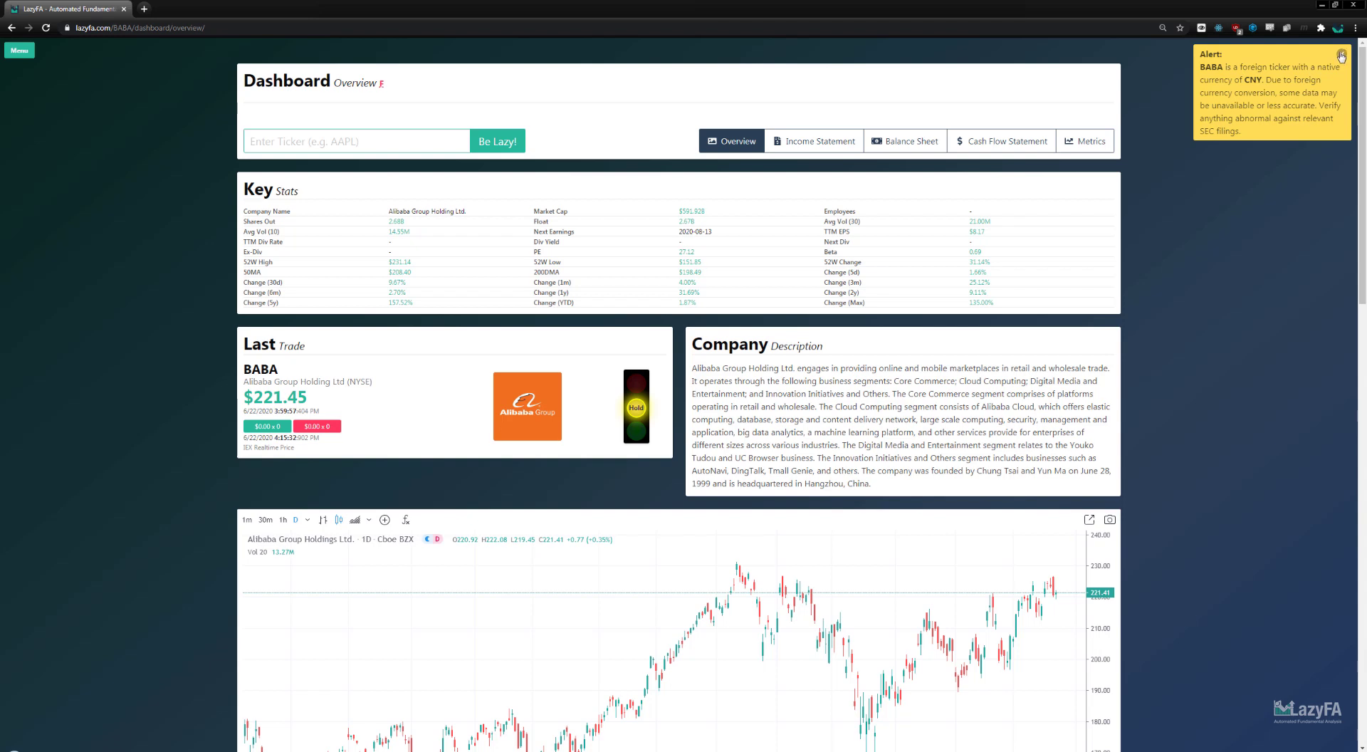
click(1342, 56)
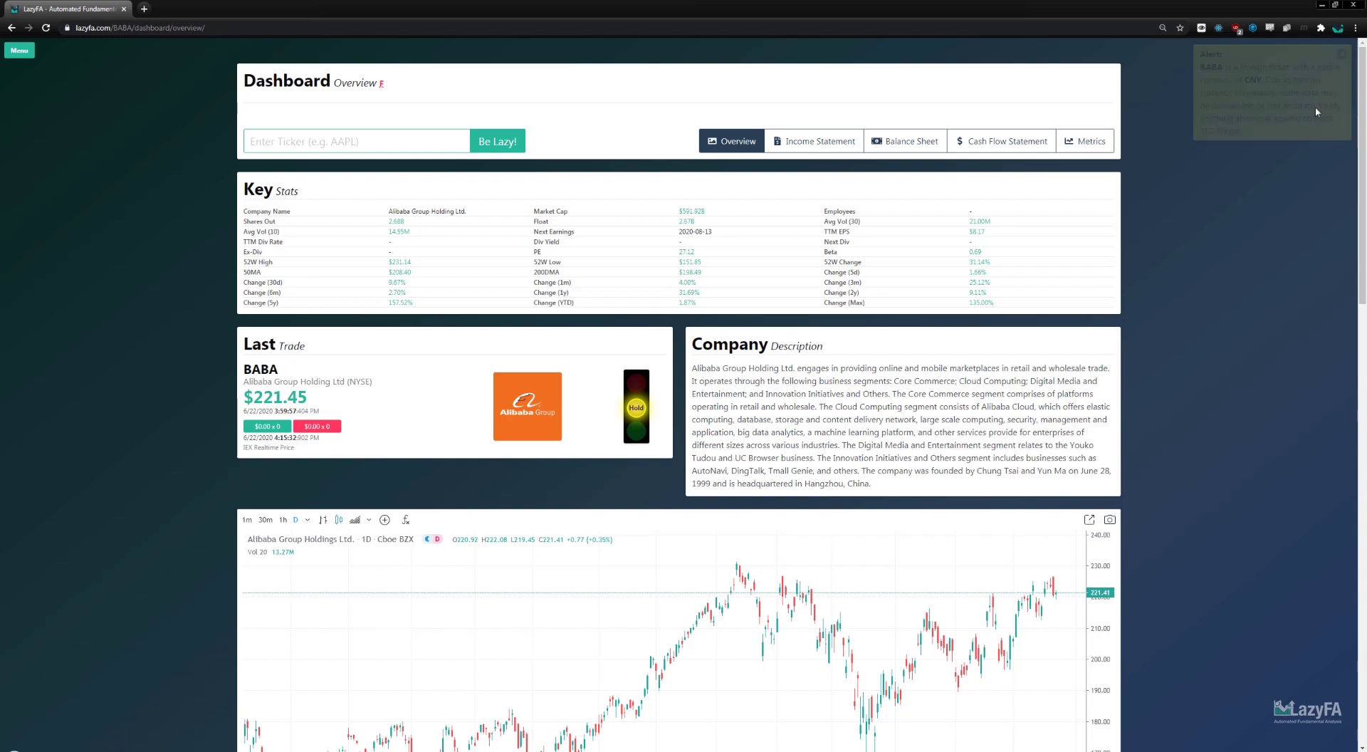
click(826, 140)
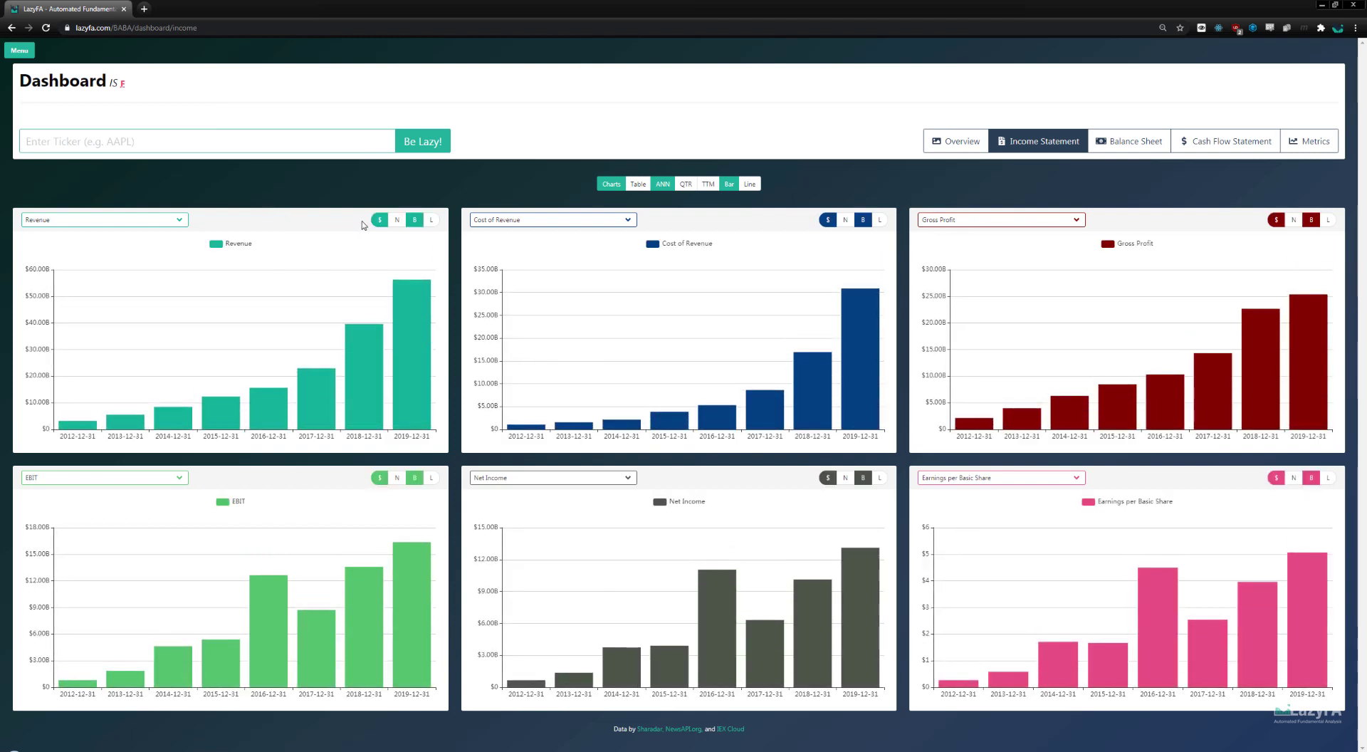
mouse_move(367, 339)
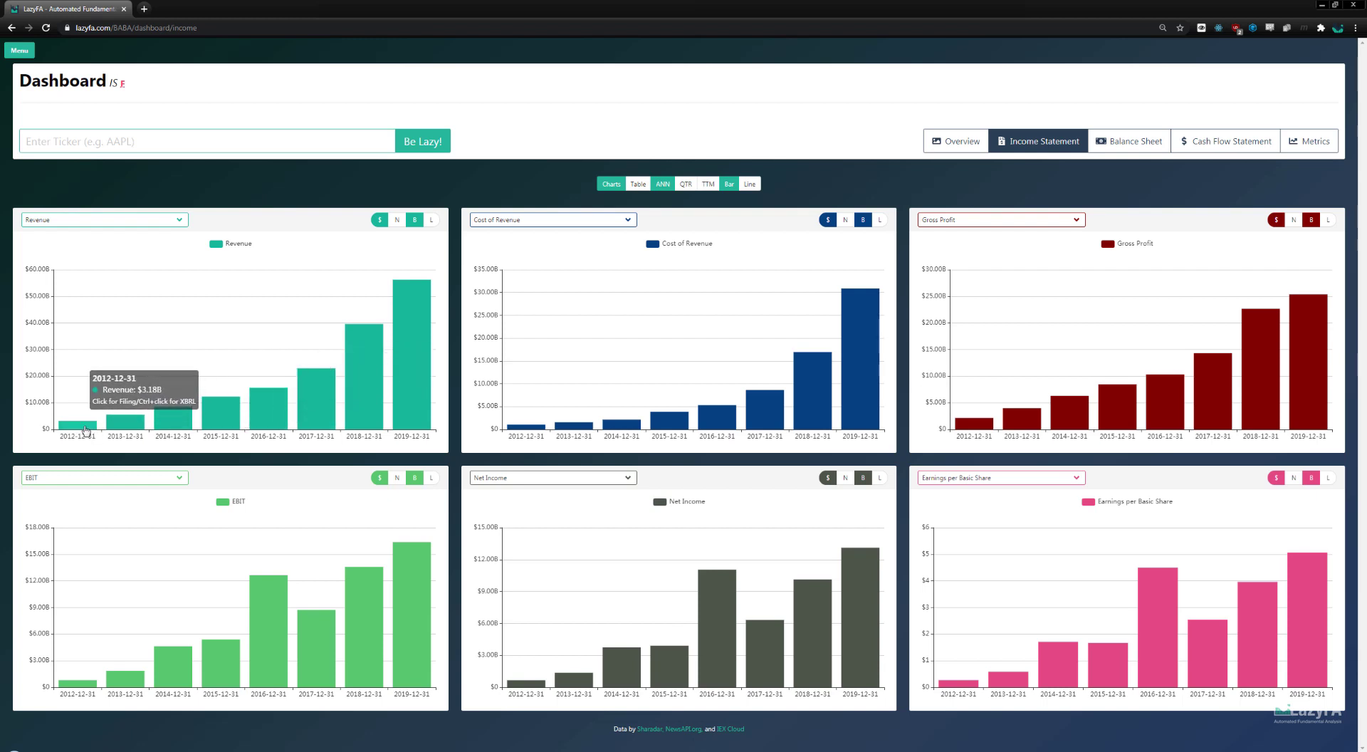
- Compare BABA's revenue chart in its native currency (CNY) and in USD, ending with USD
click(383, 220)
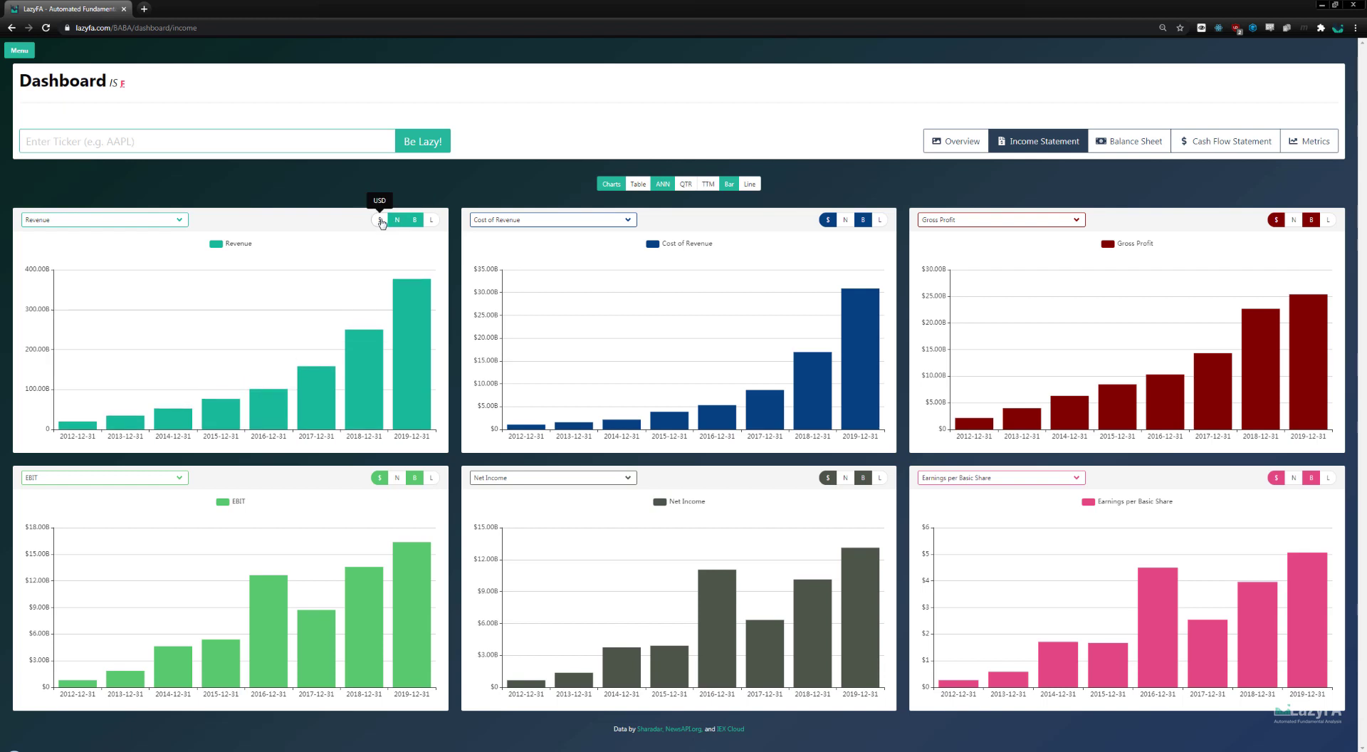
click(381, 220)
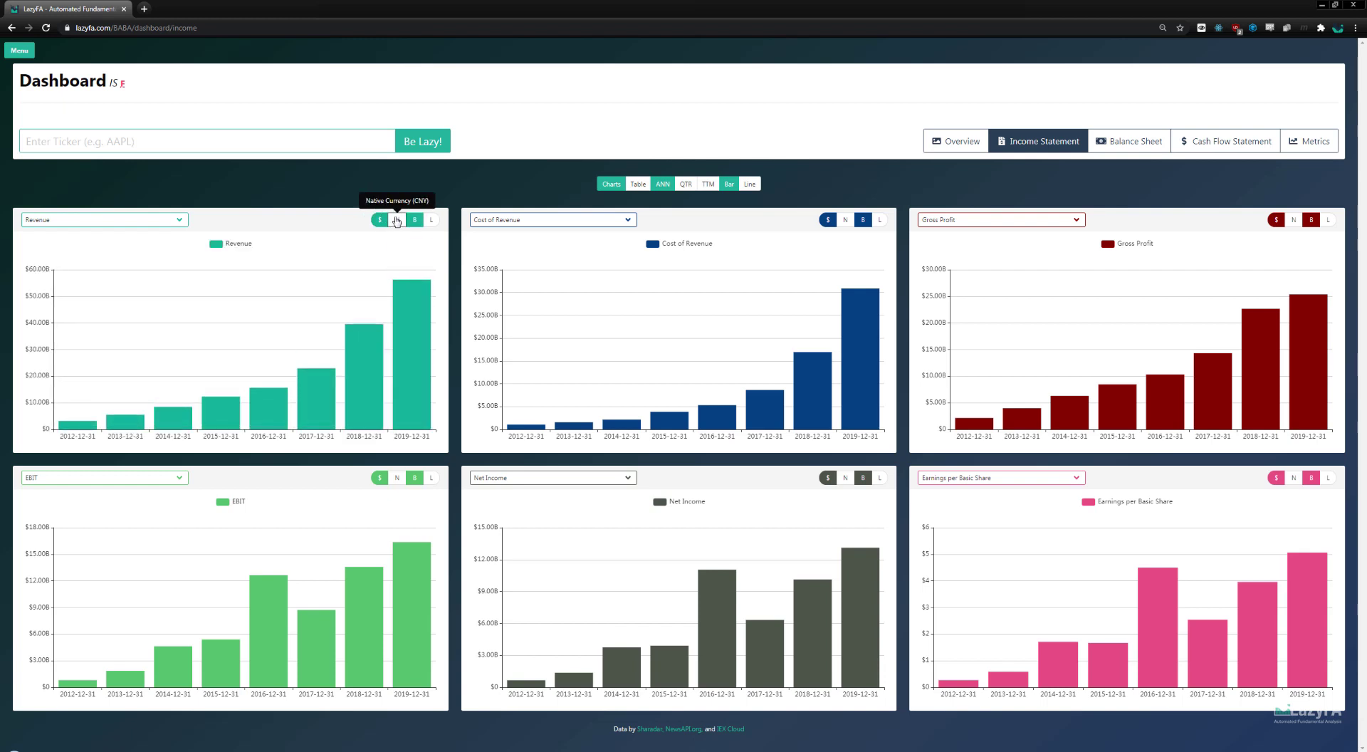
click(397, 220)
click(380, 220)
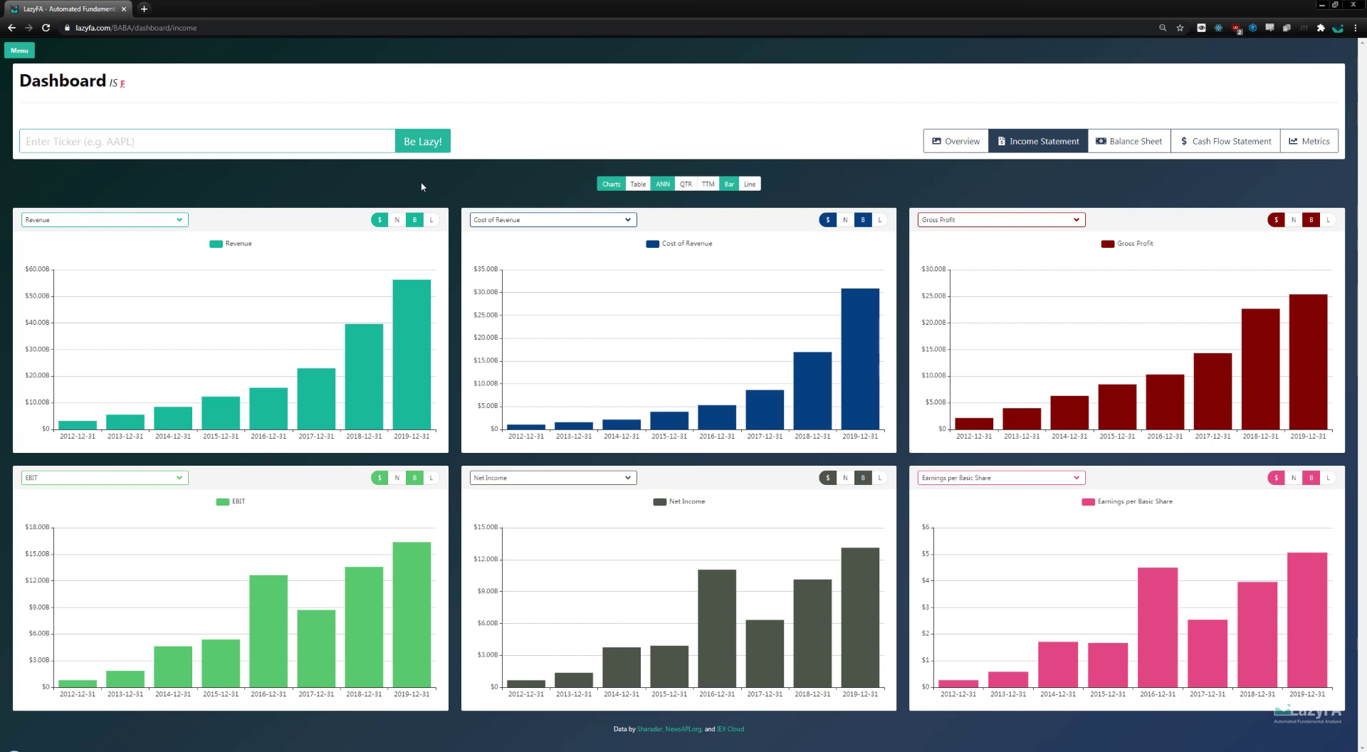
- Open BABA's discounted cash flow valuation without the foreign ticker alert, and check the foreign issuer currency note under Fair Value
click(22, 52)
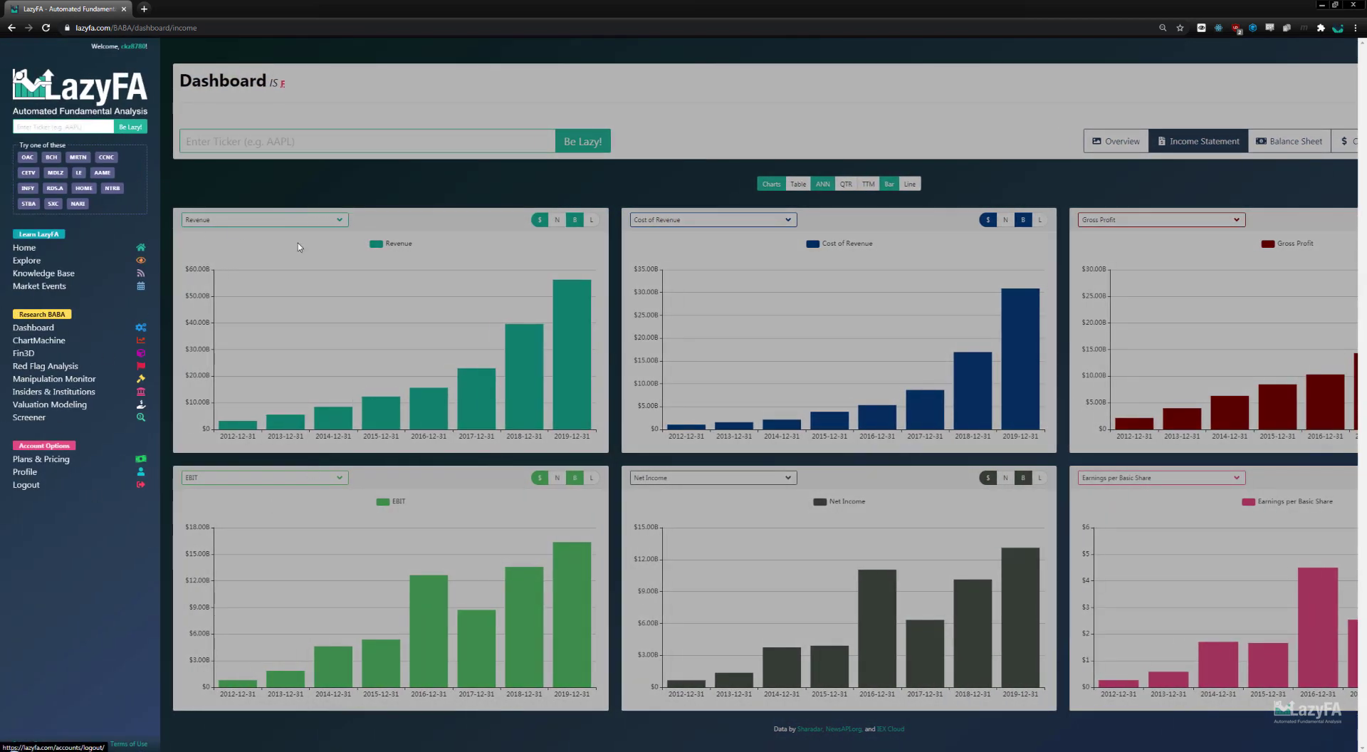
click(67, 405)
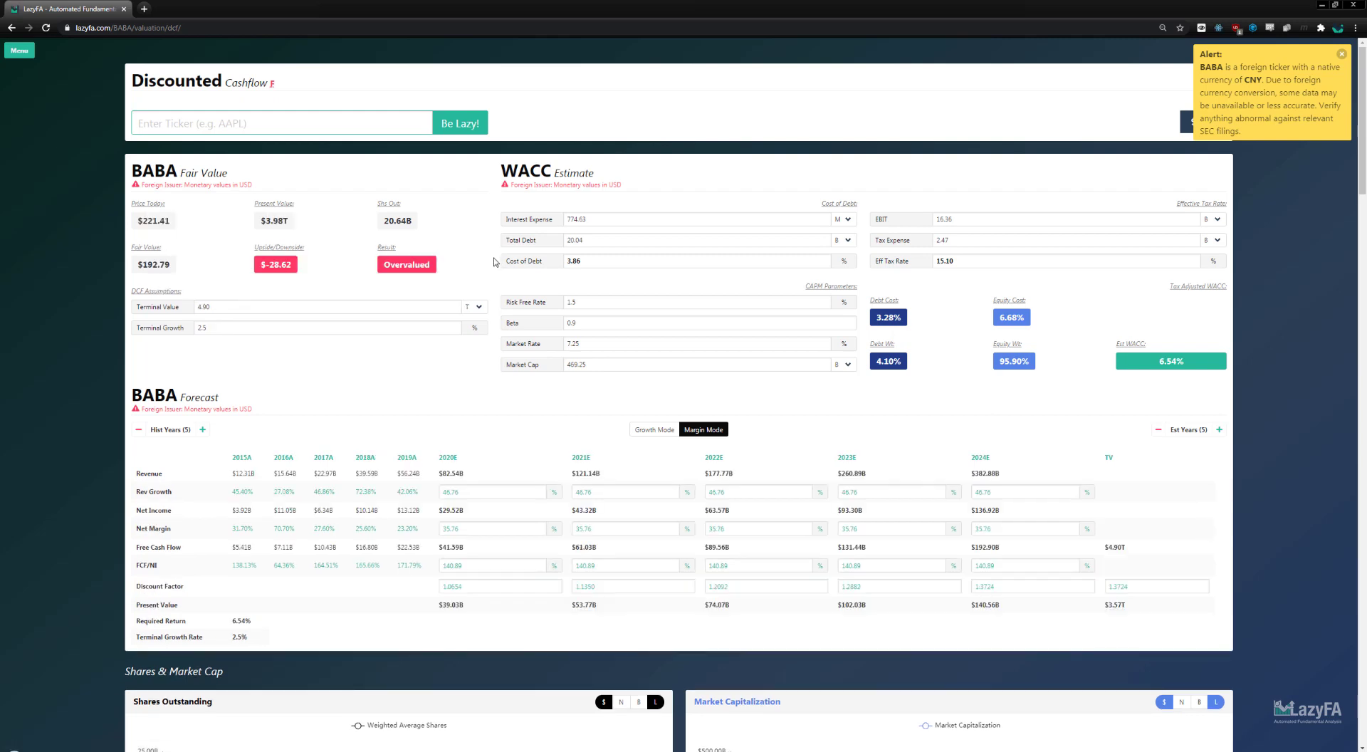
click(1342, 54)
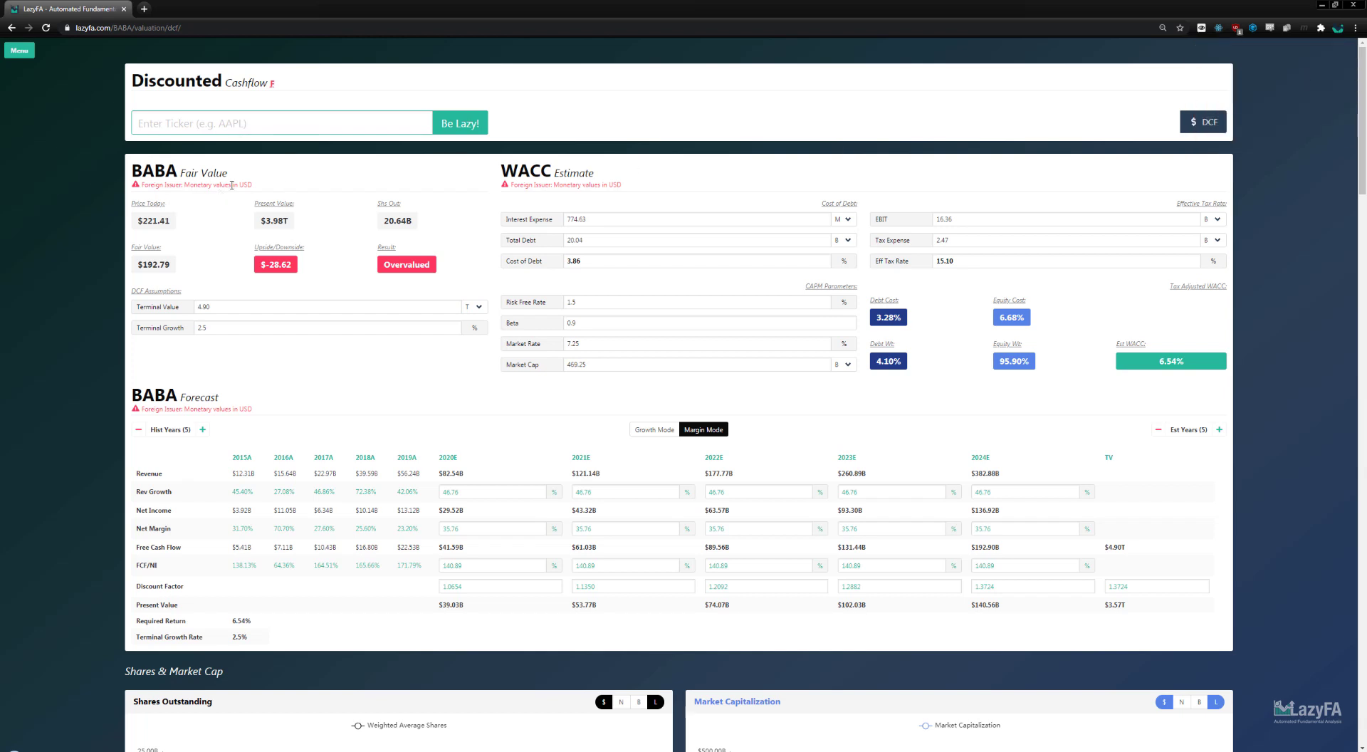
drag(256, 187, 98, 188)
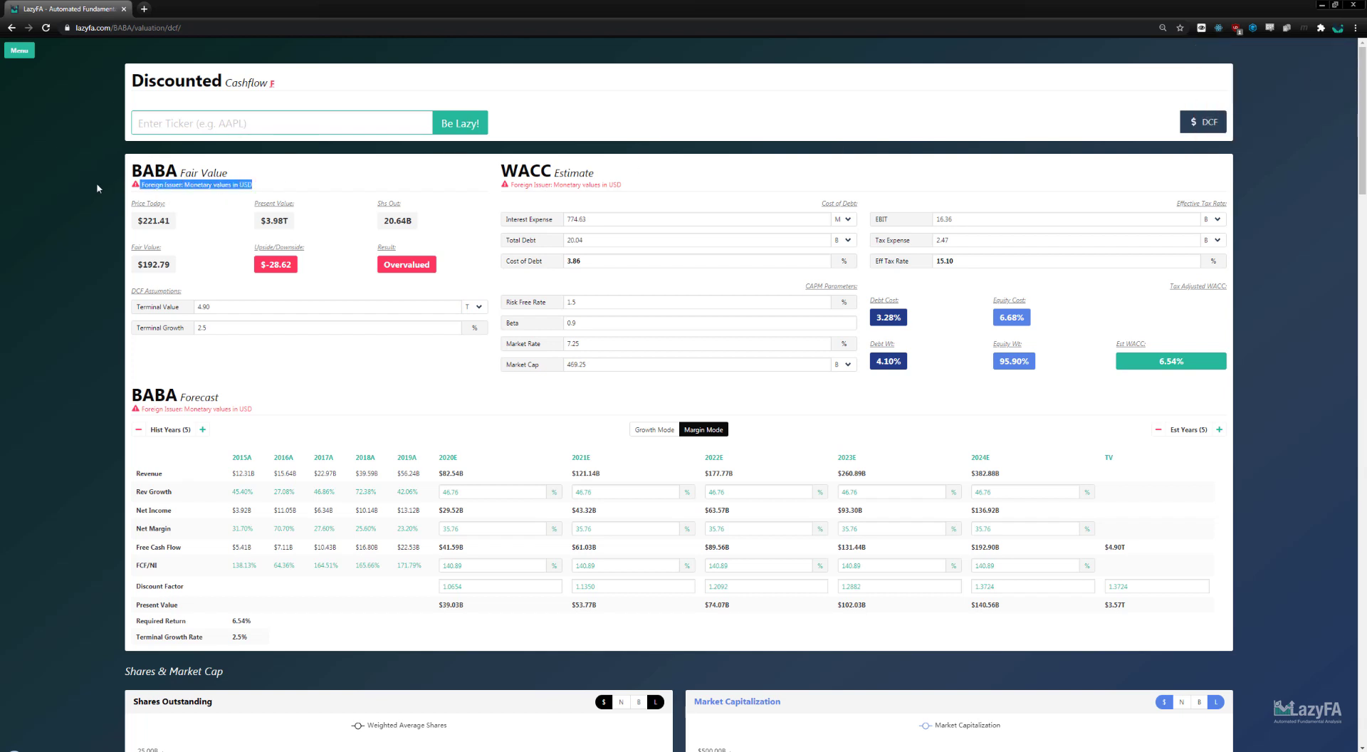
click(54, 232)
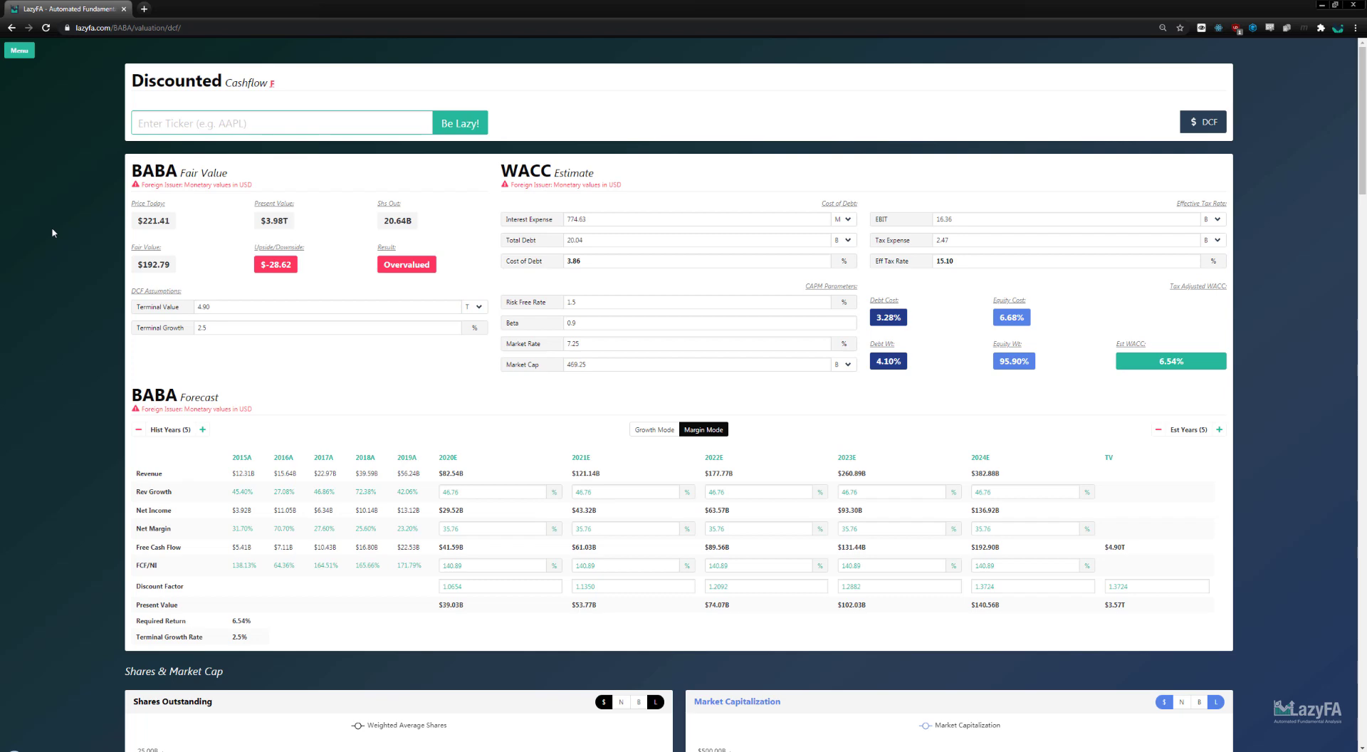
click(20, 53)
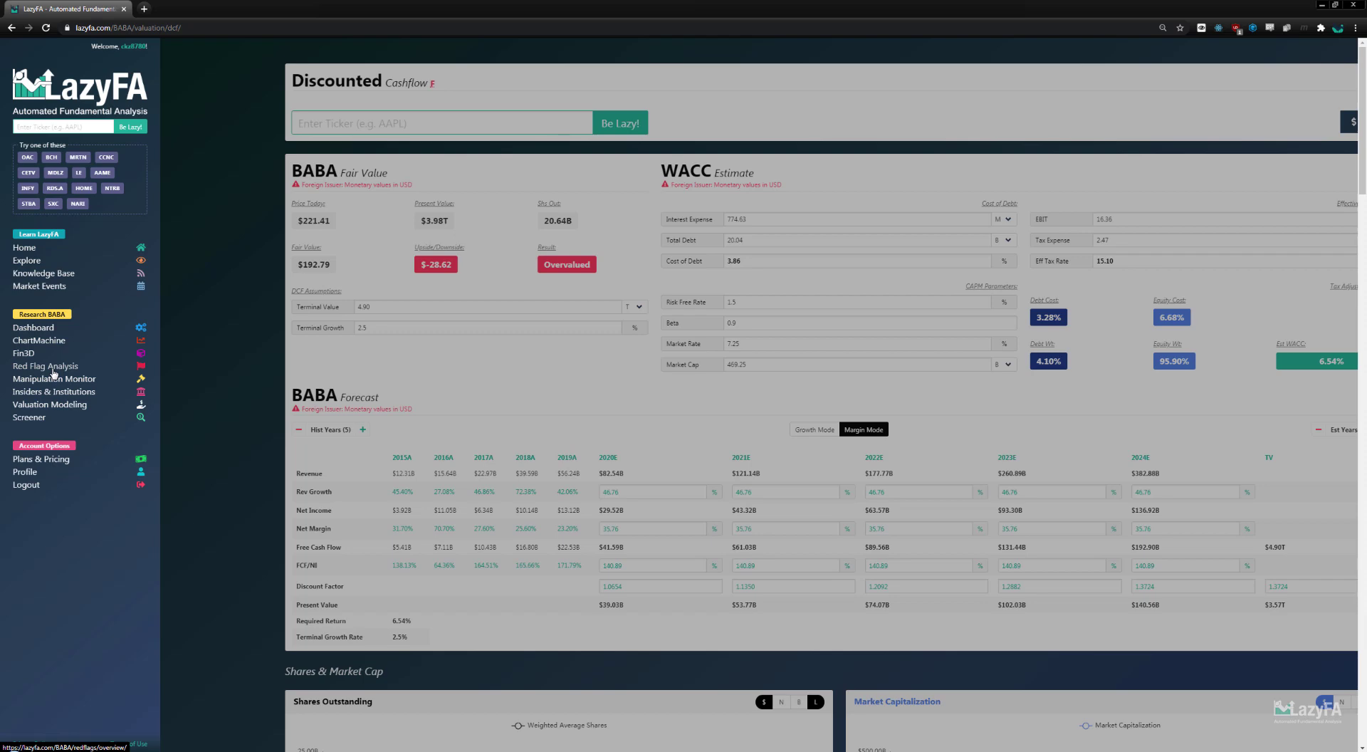
click(205, 325)
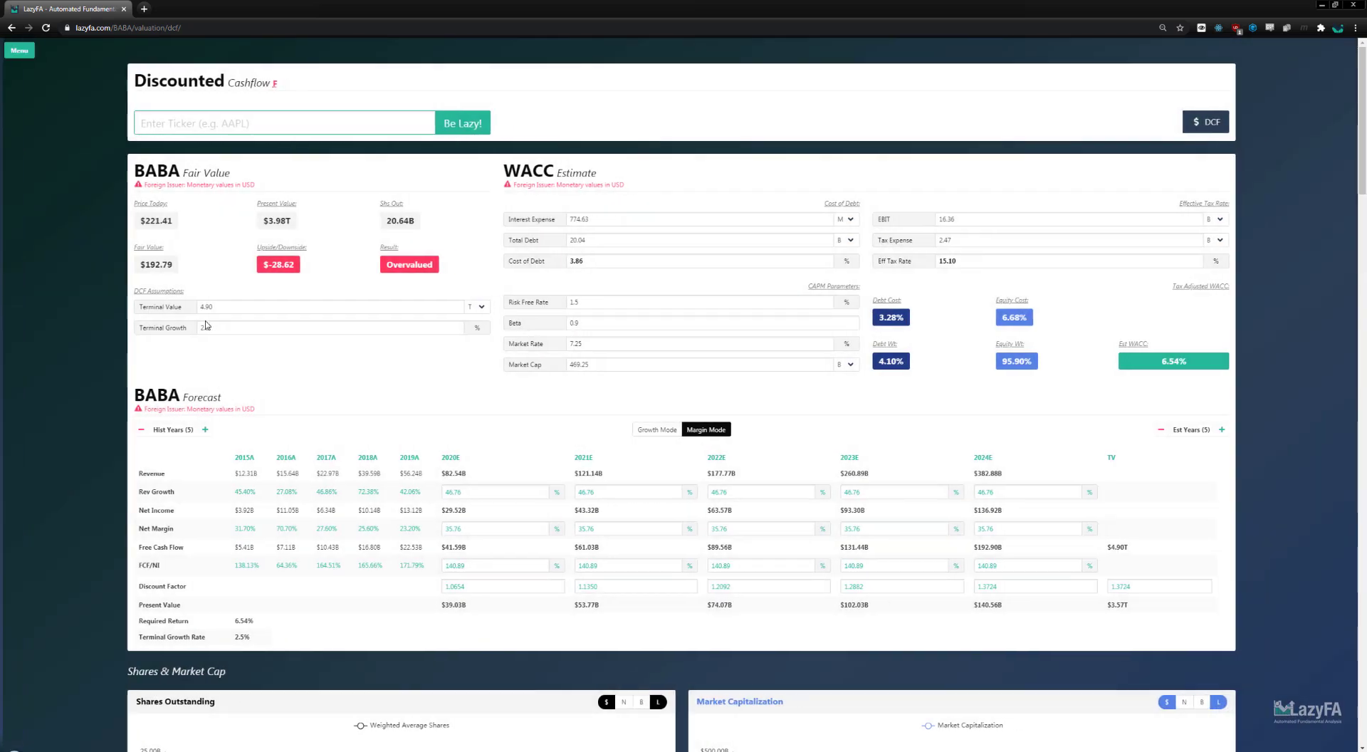